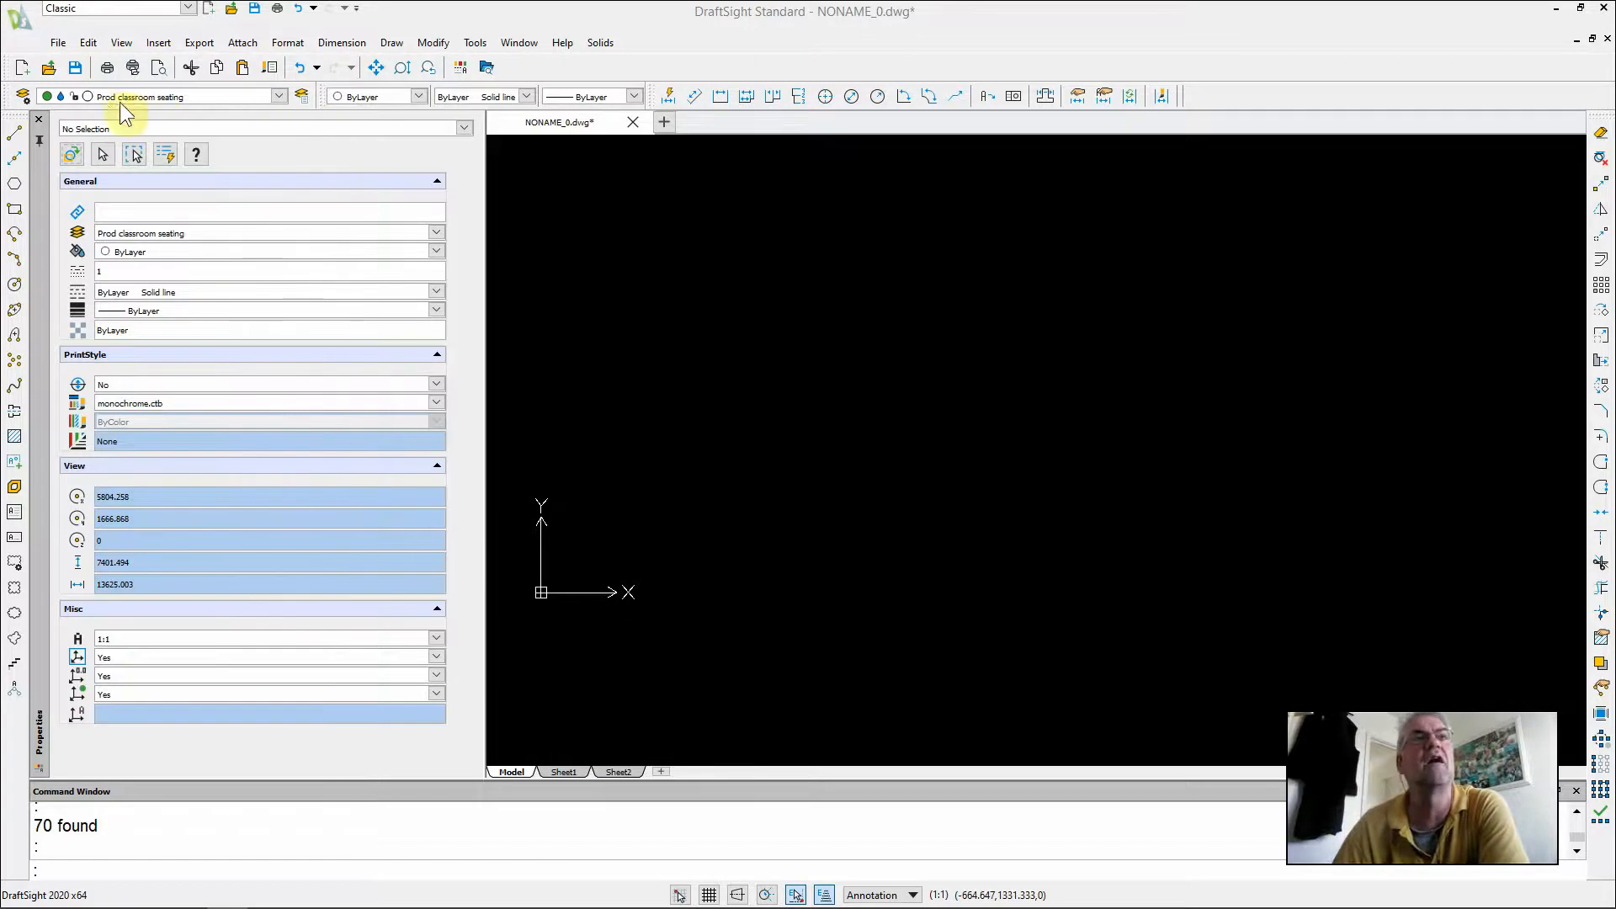
Insert the block "Seat 3d 500mm" at the origin with SUPPLIER "Furniture Co" and SUPPLIER_REFERENCE "Chair 1"
click(157, 43)
click(163, 60)
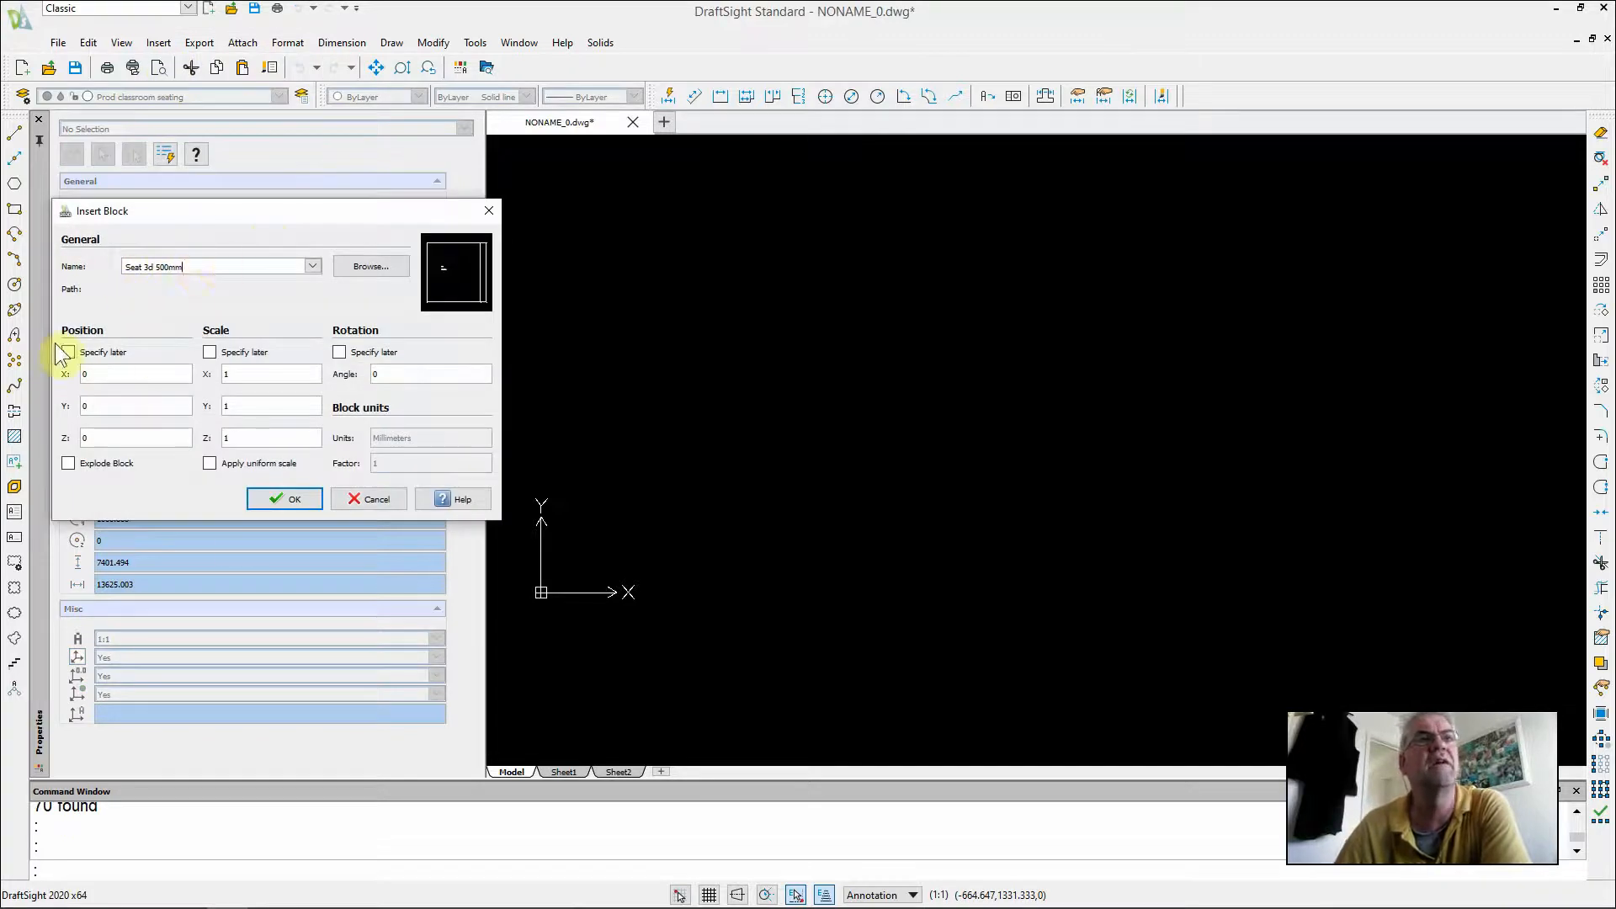
click(298, 502)
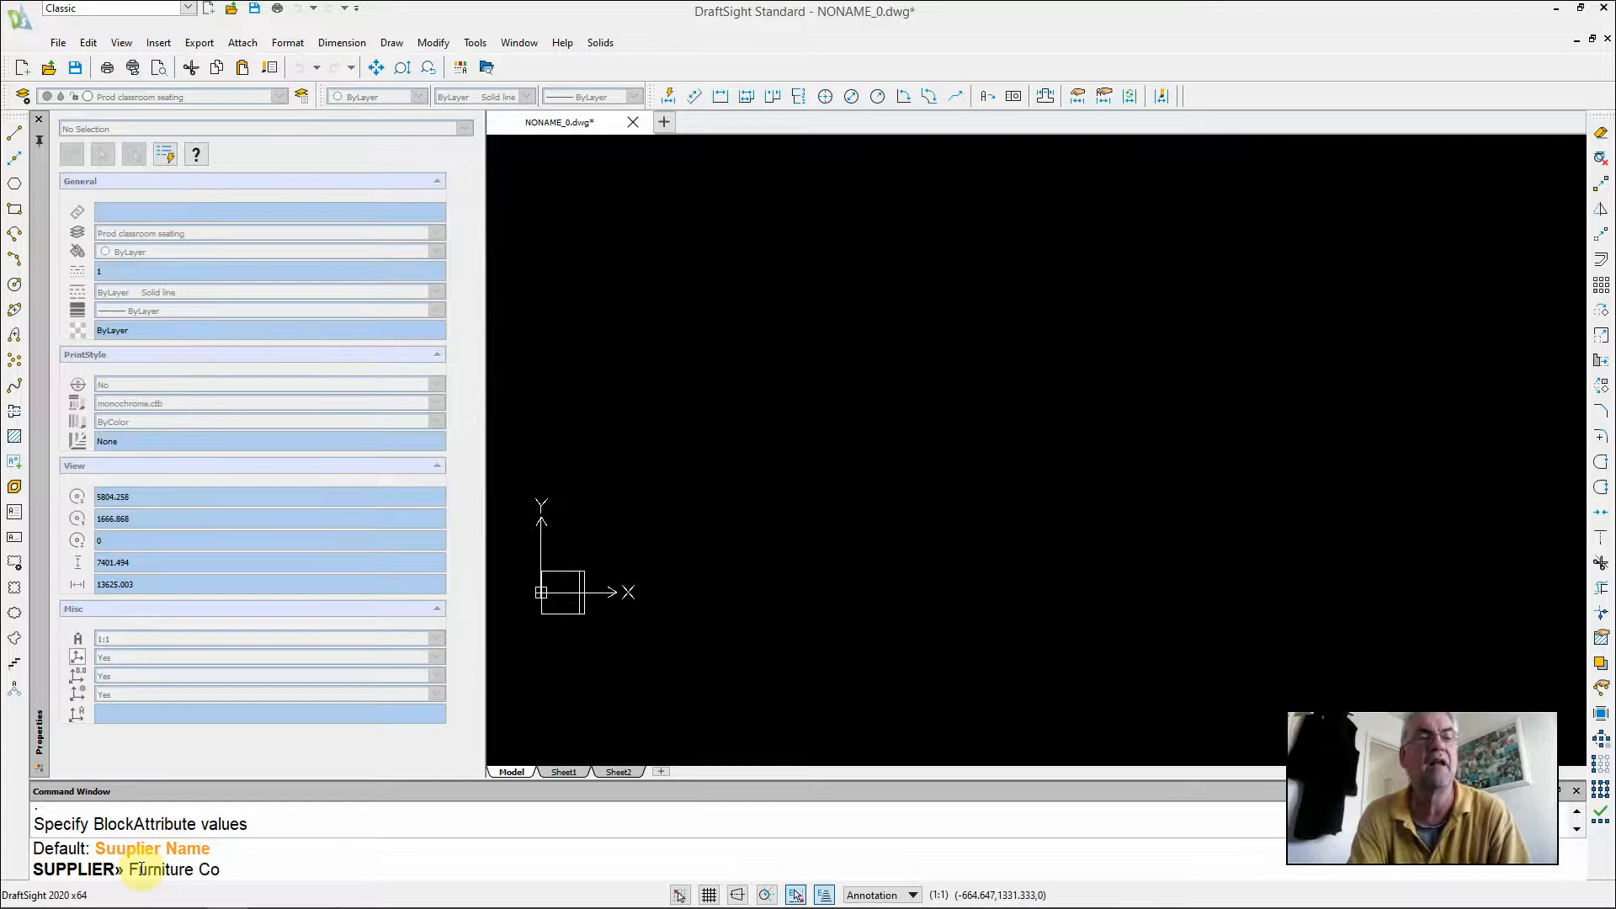
key(Return)
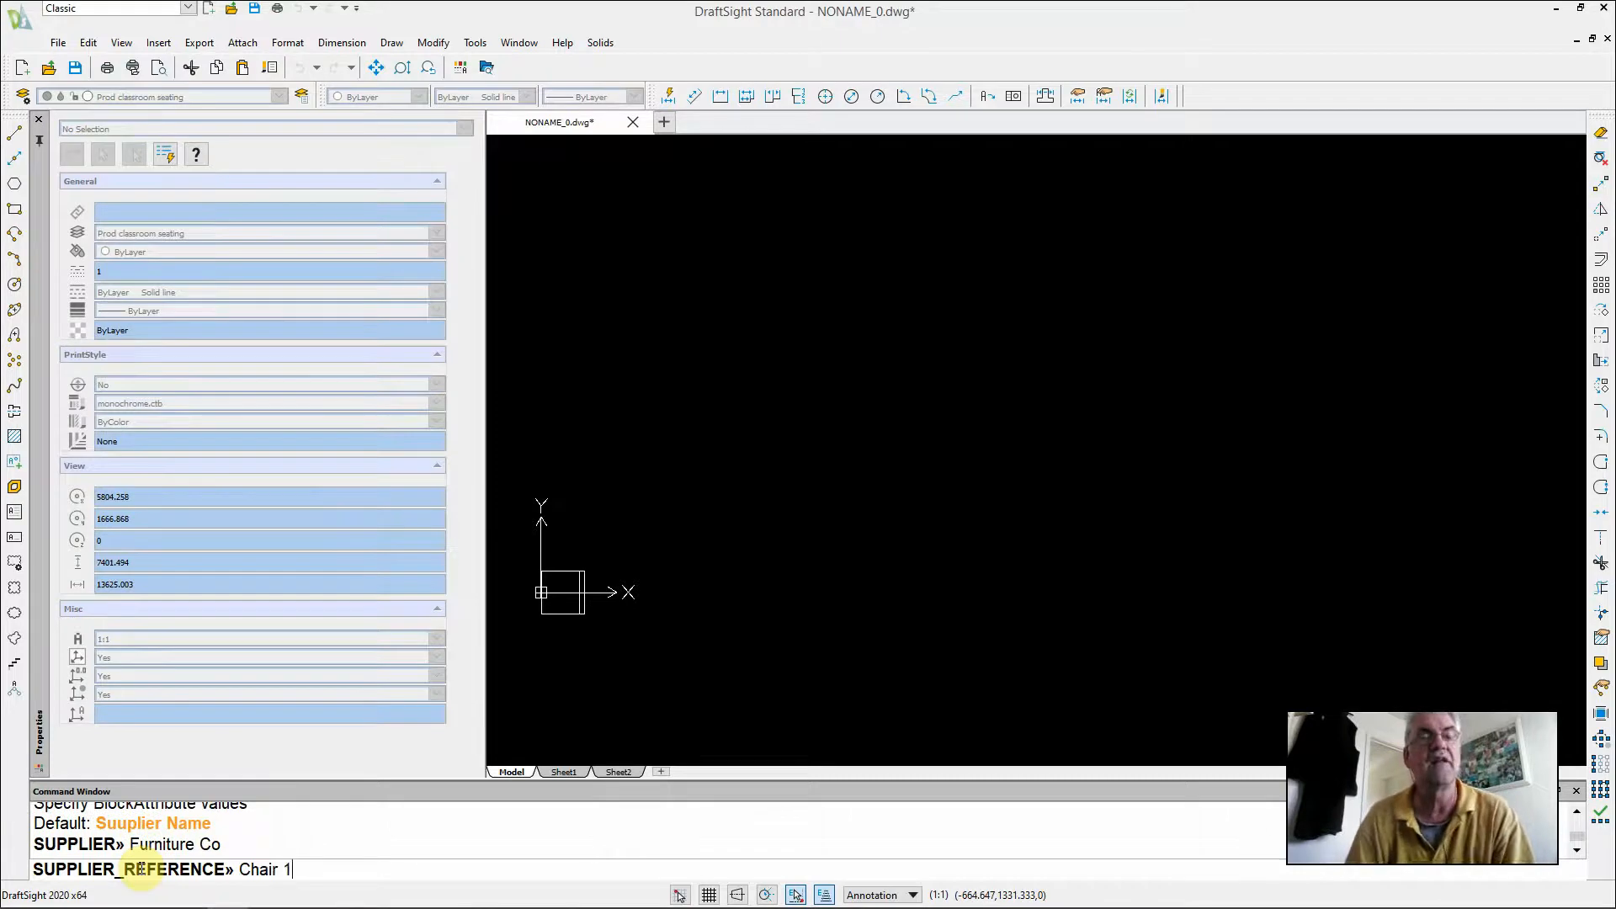
key(Return)
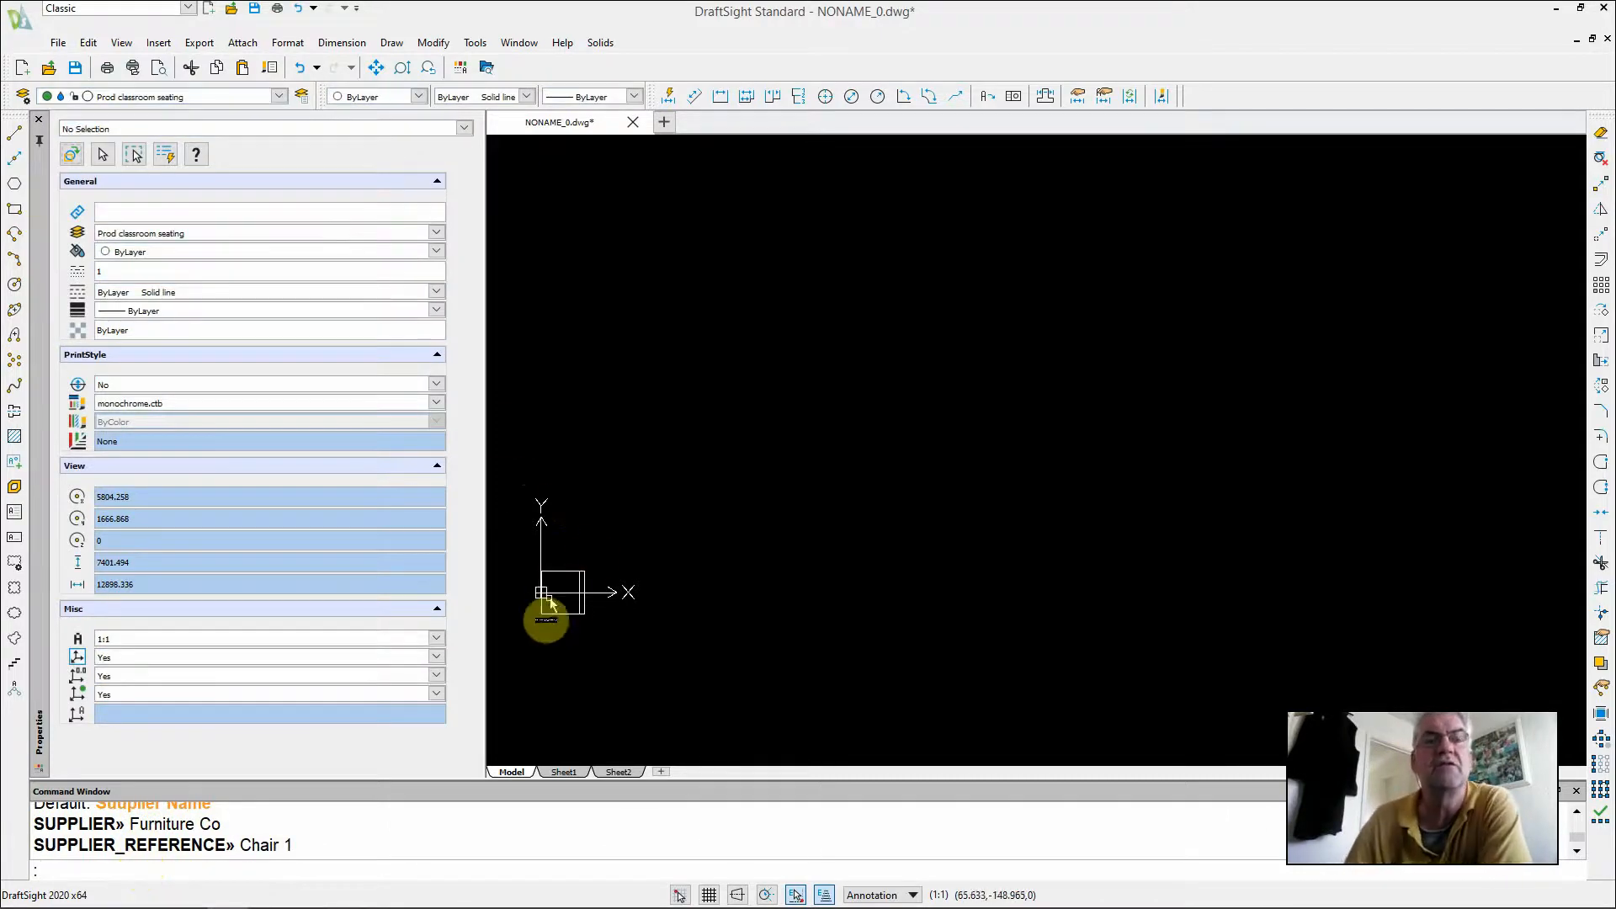
Start a linear pattern and specify the inserted seat block as its source entity
scroll(548, 599, up, 8)
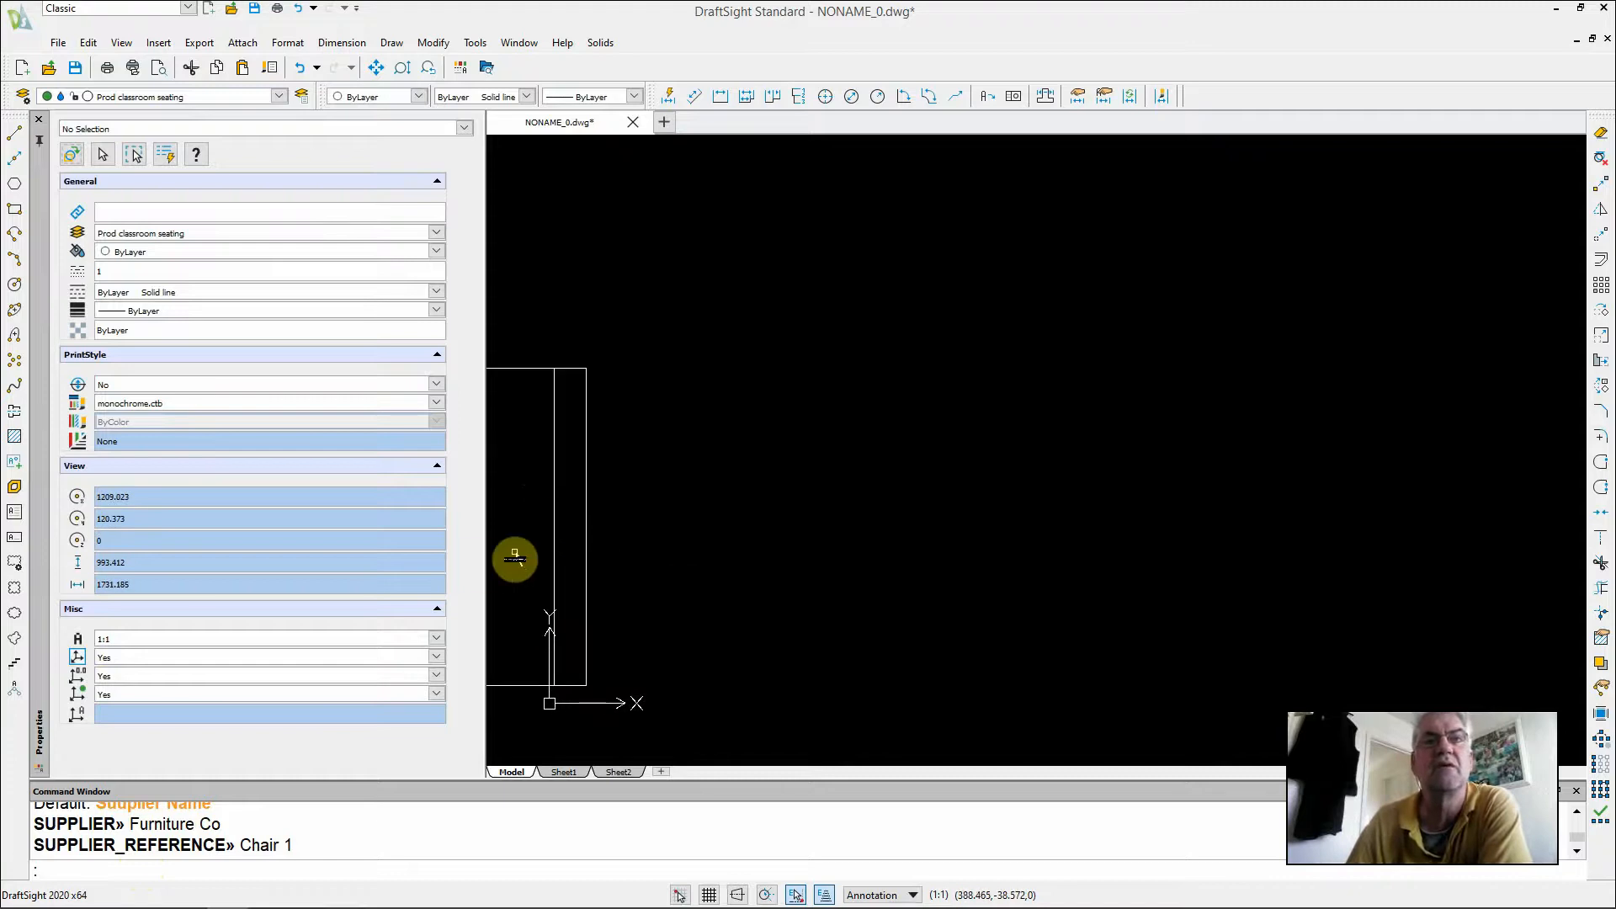
middle_drag(514, 558, 858, 515)
scroll(857, 515, up, 2)
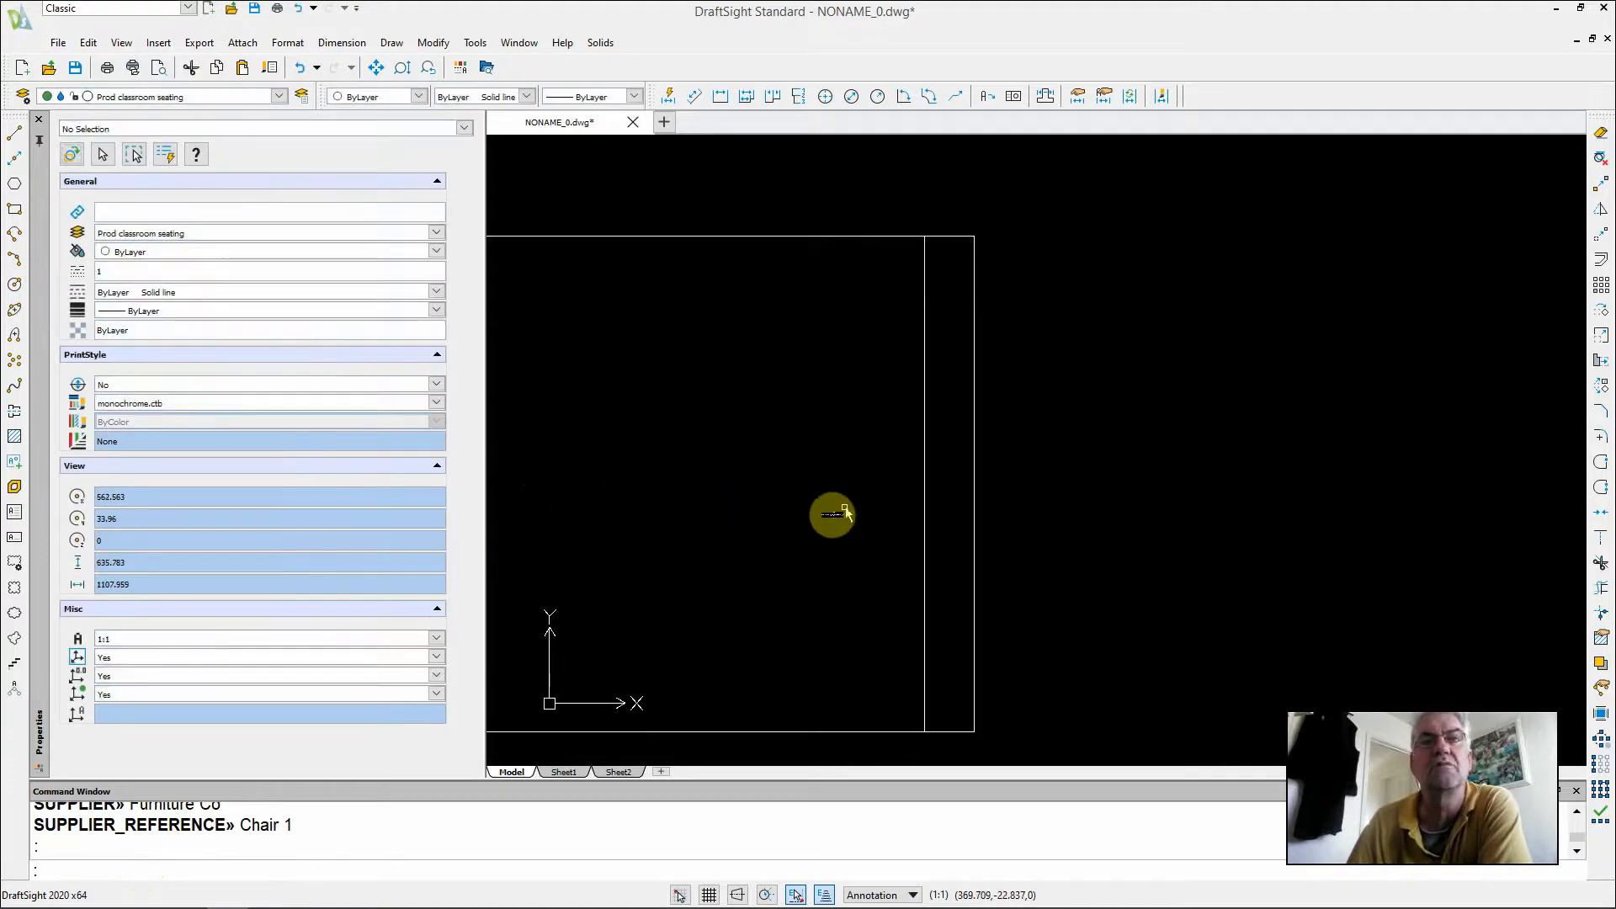
scroll(833, 511, down, 1)
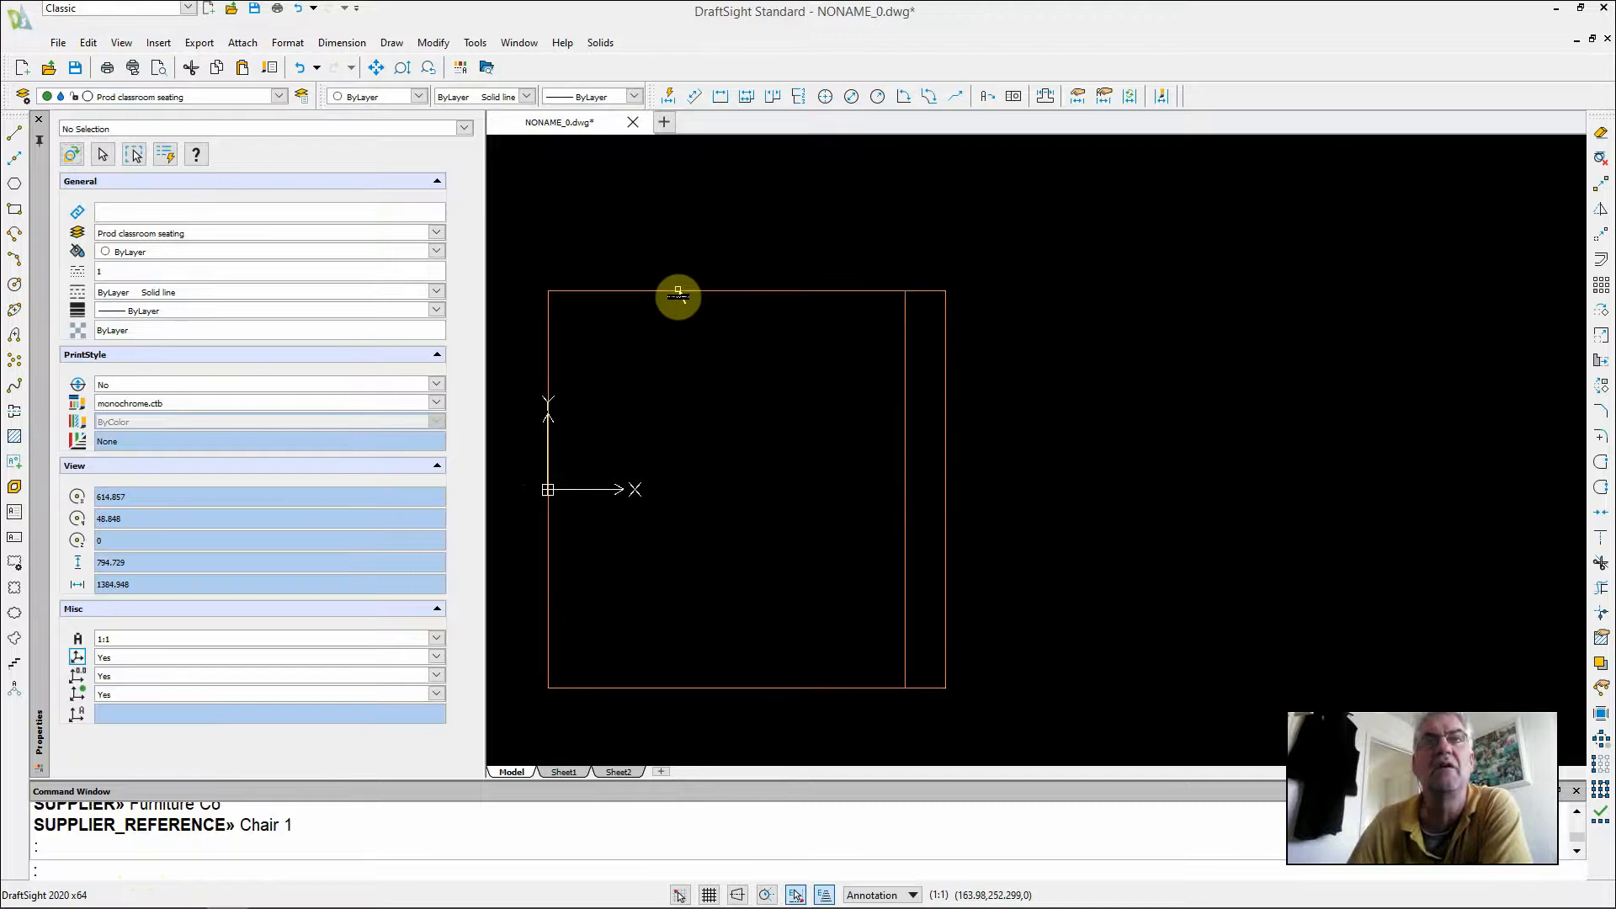
click(677, 294)
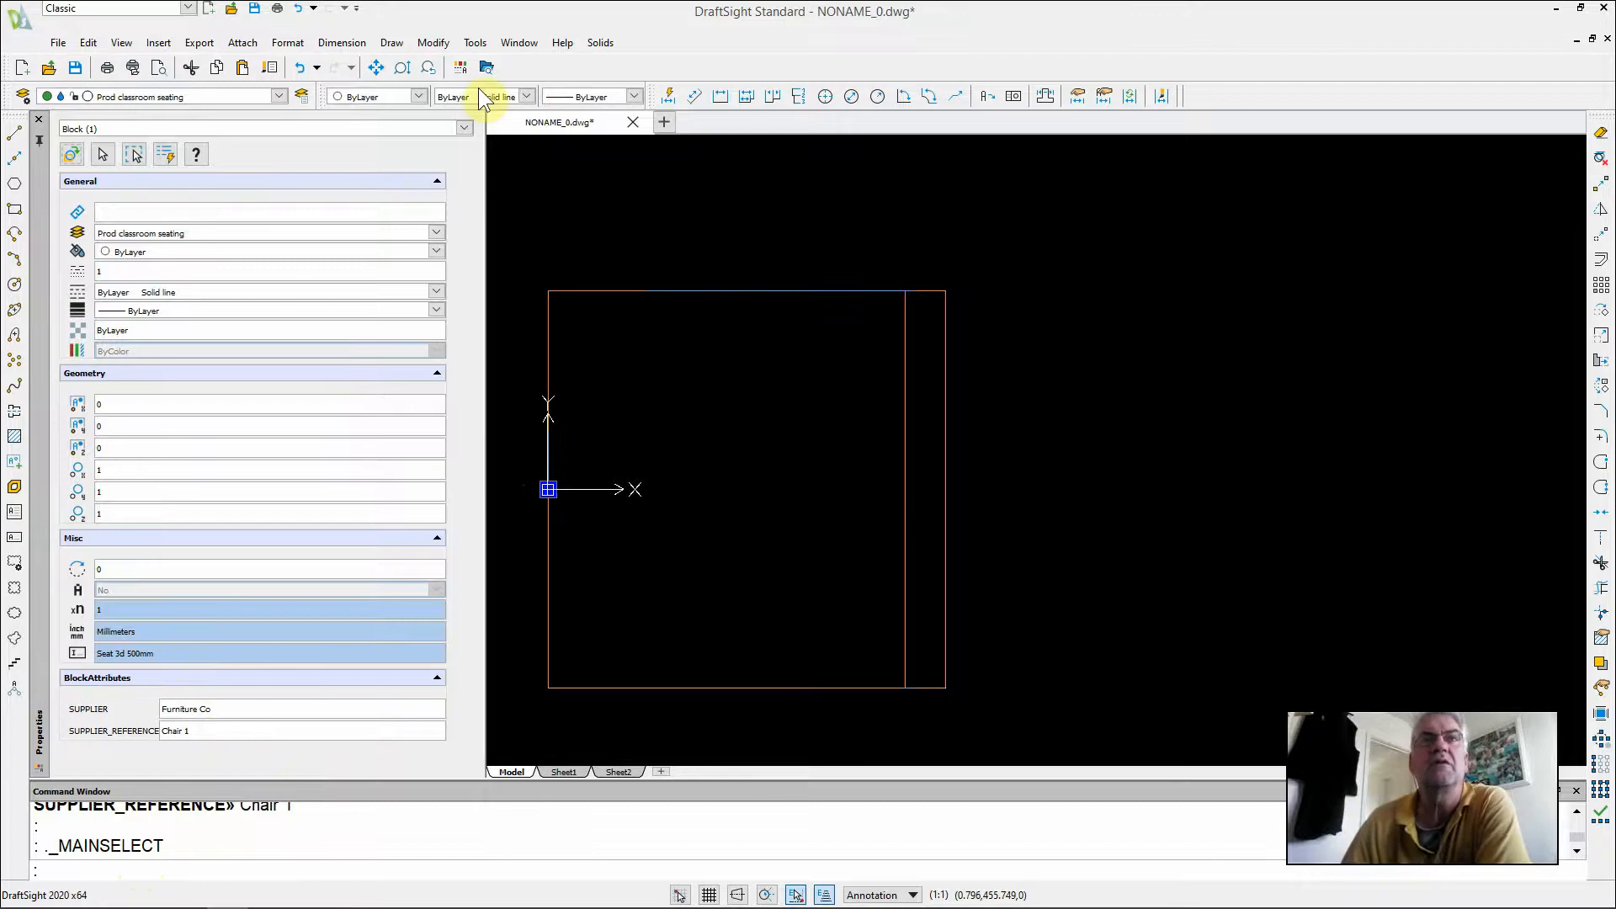
click(431, 44)
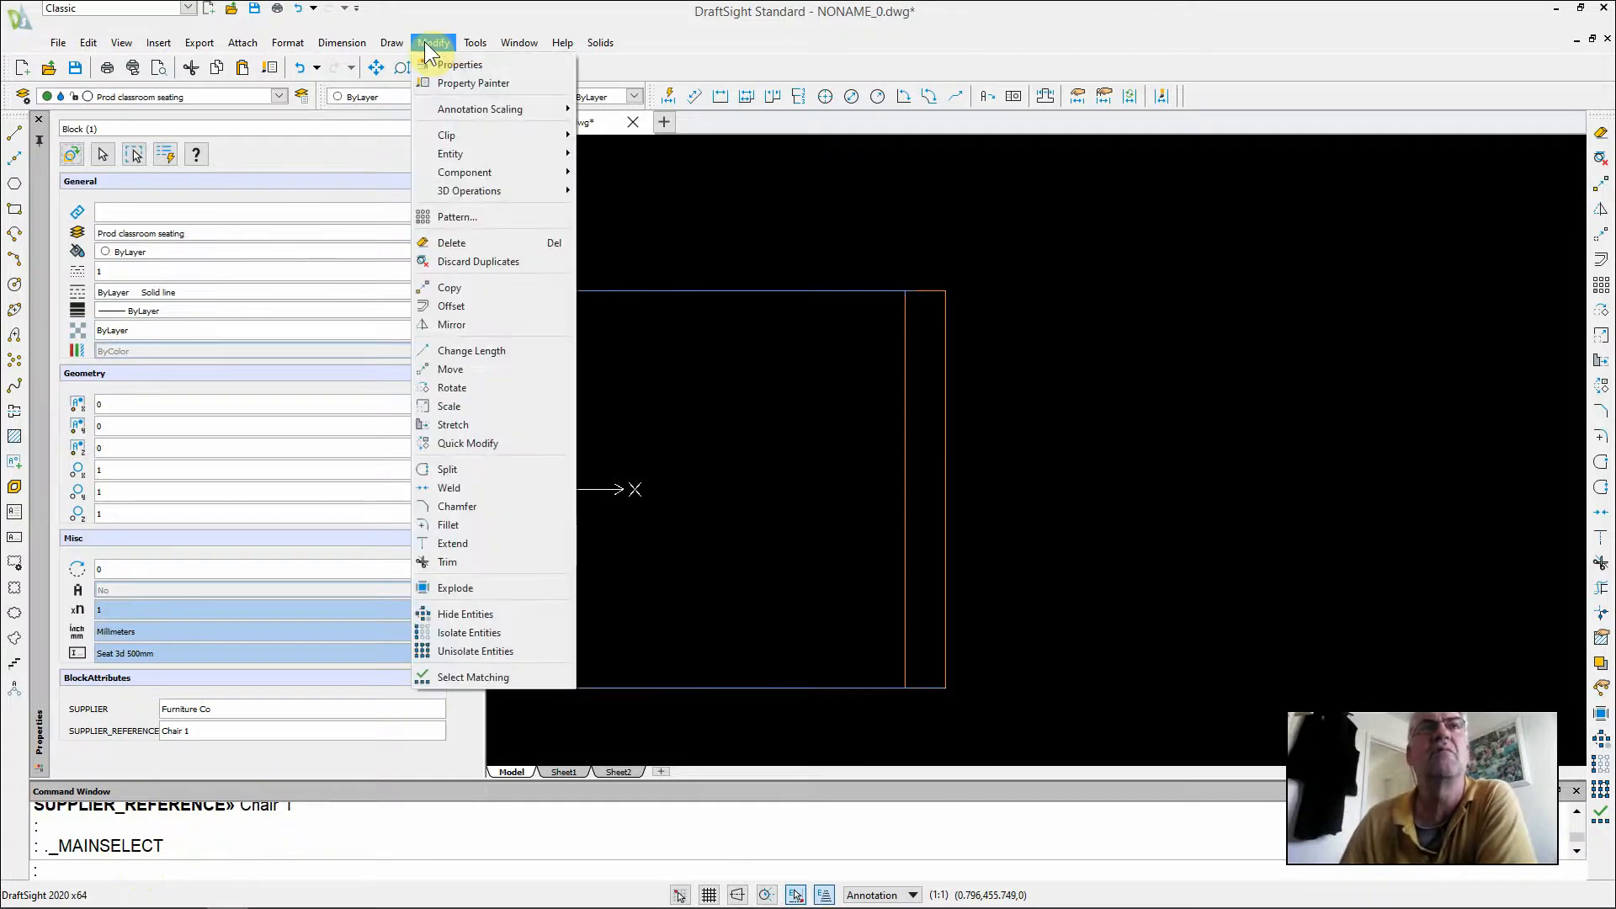
click(440, 216)
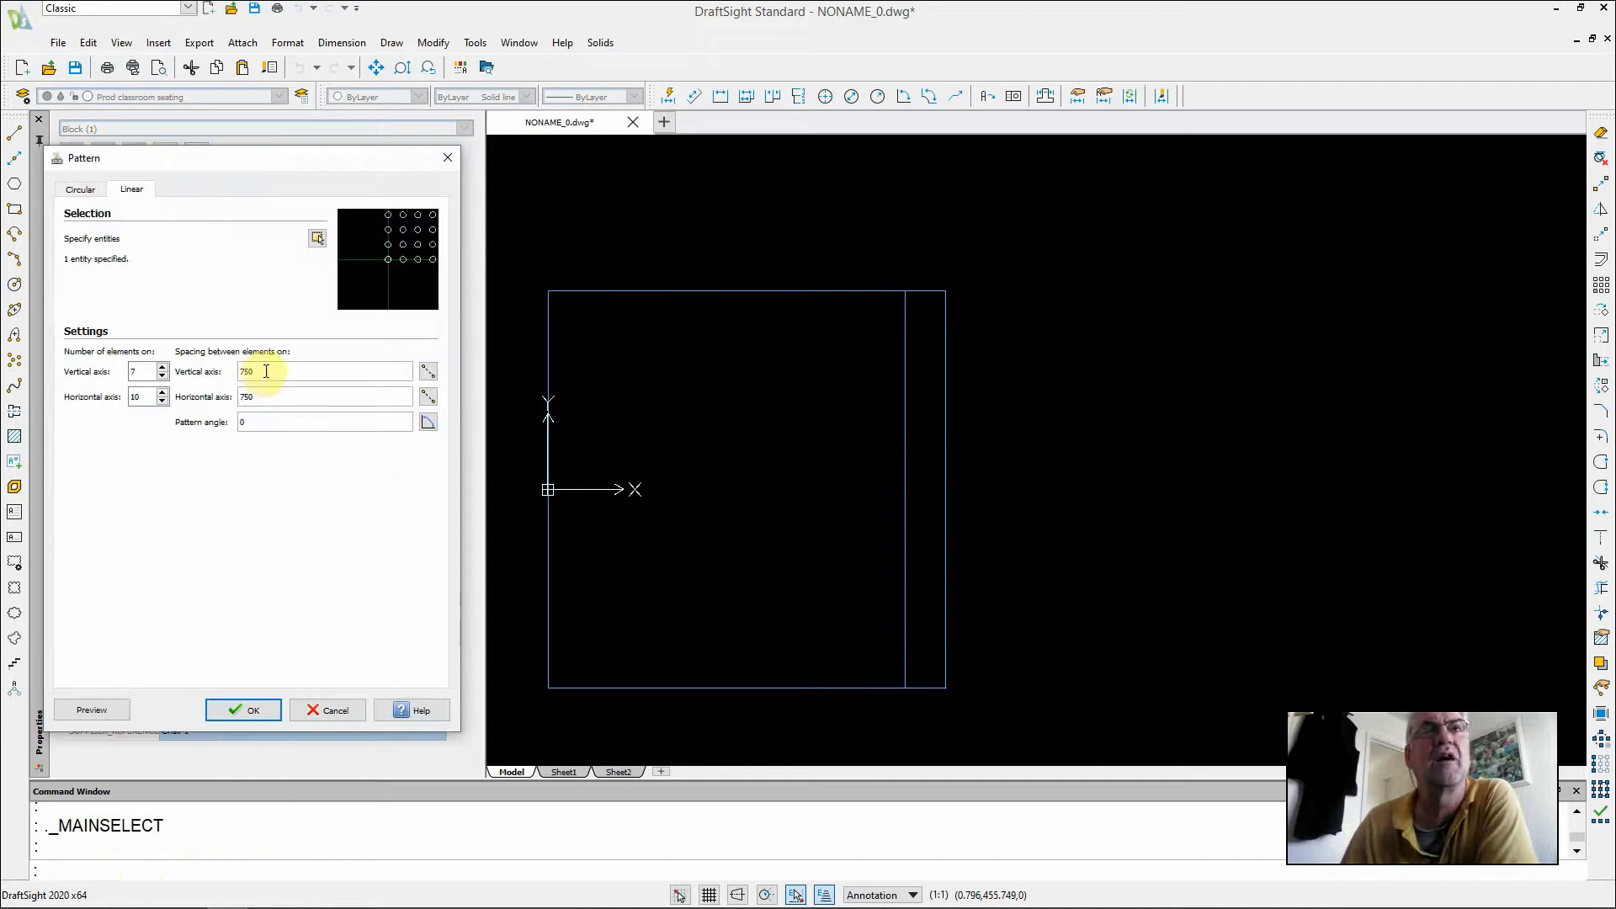
click(317, 238)
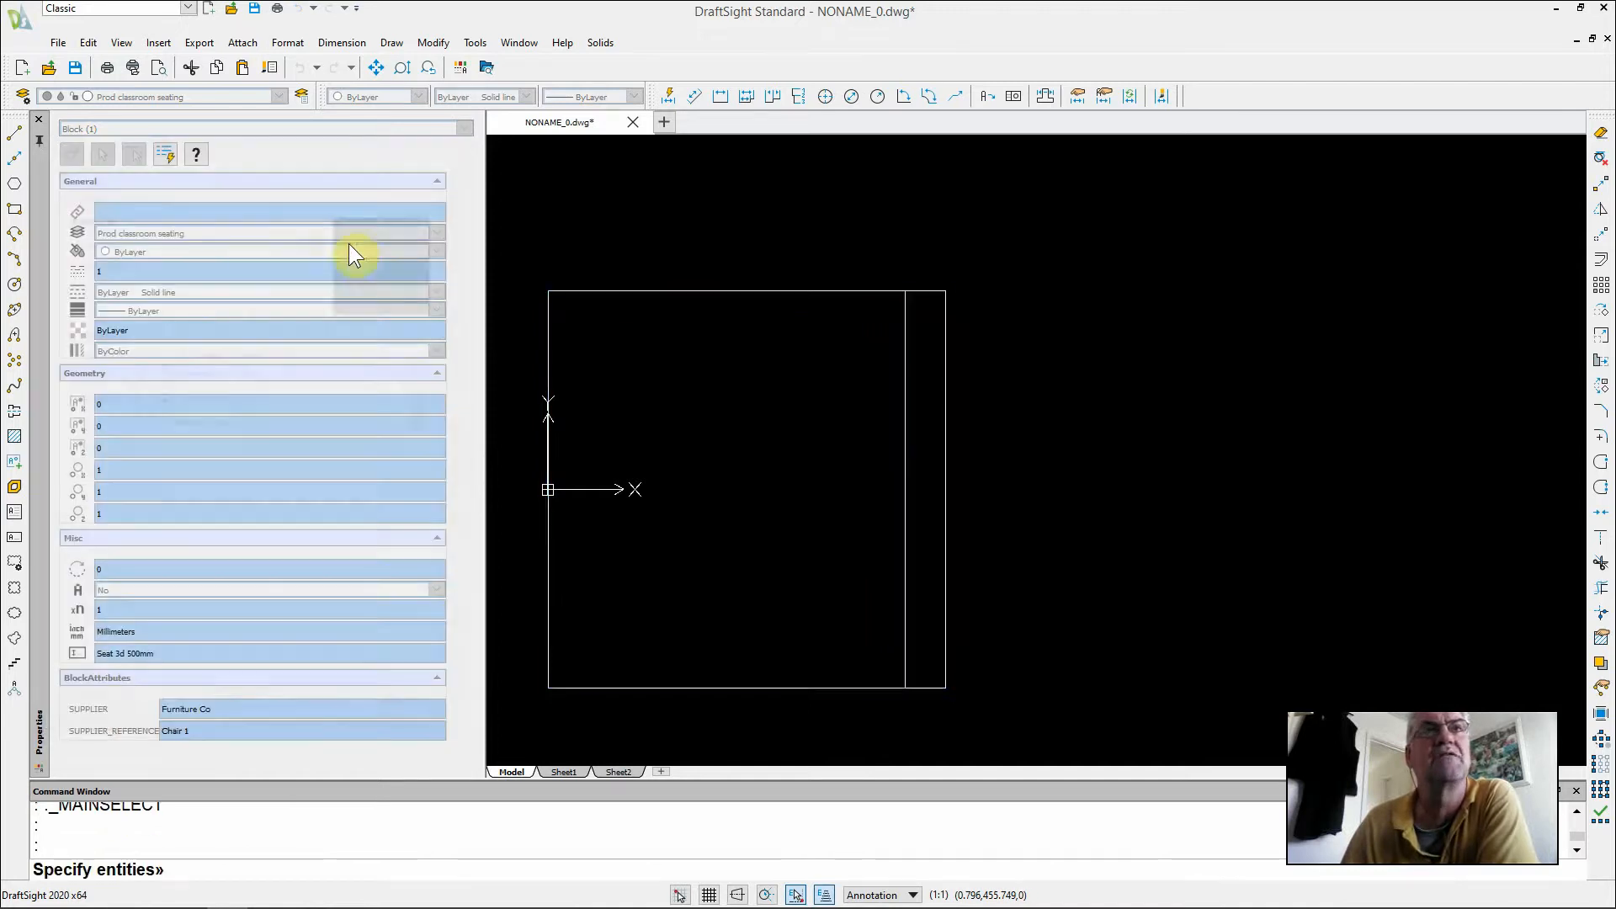
click(629, 294)
key(Return)
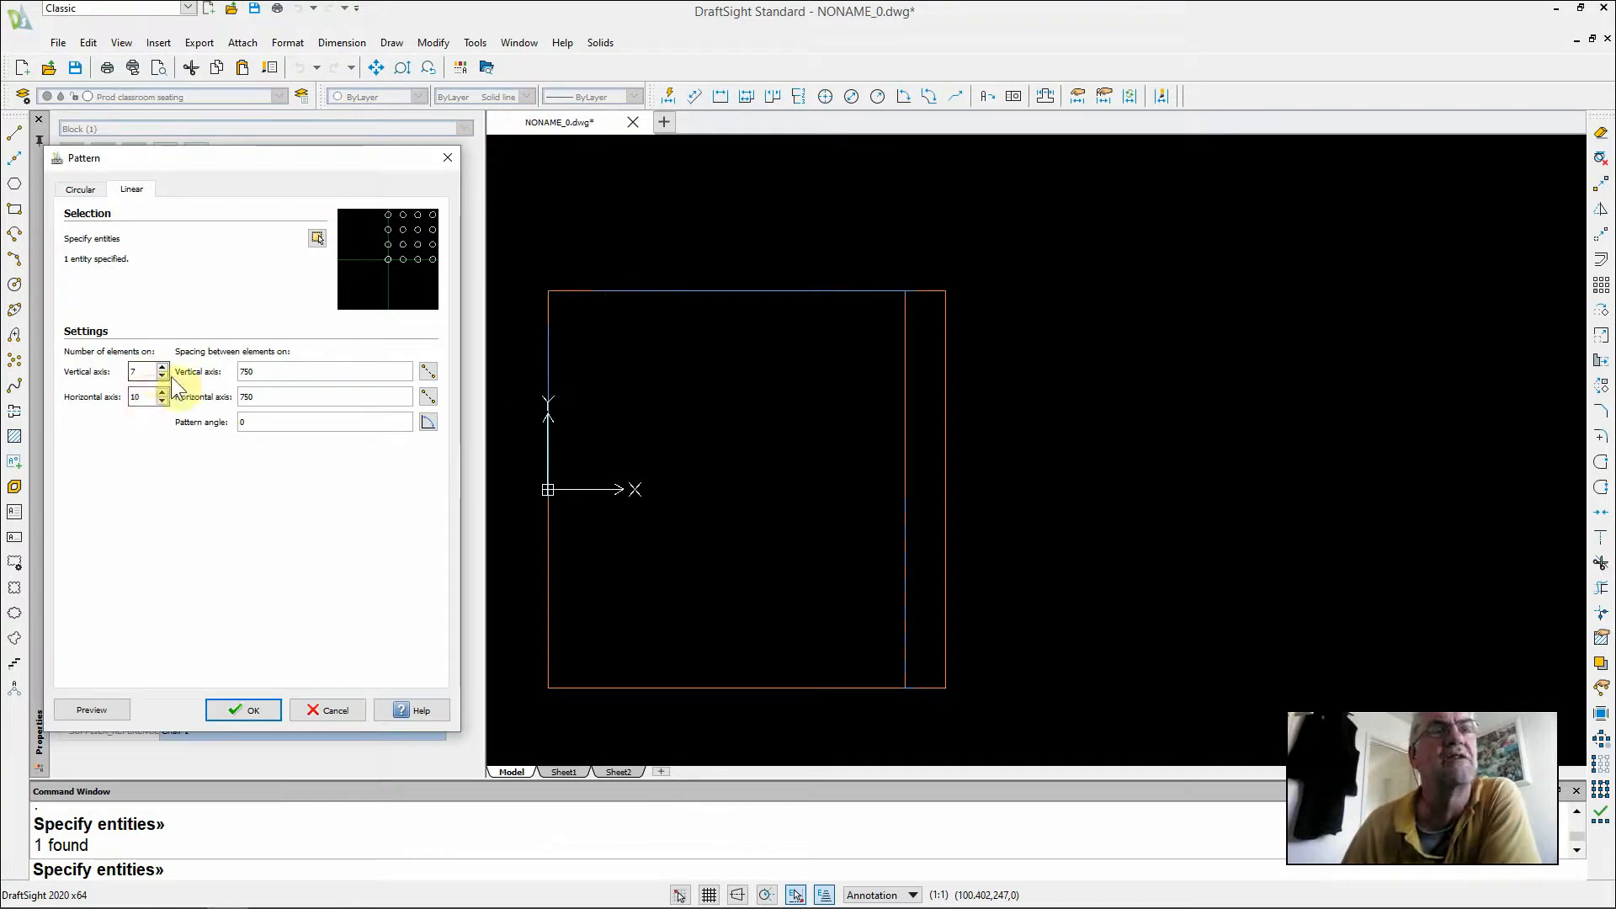
Create the linear pattern of 7 vertical by 10 horizontal seats, spaced 500 vertically and 1000 horizontally
drag(265, 371, 227, 373)
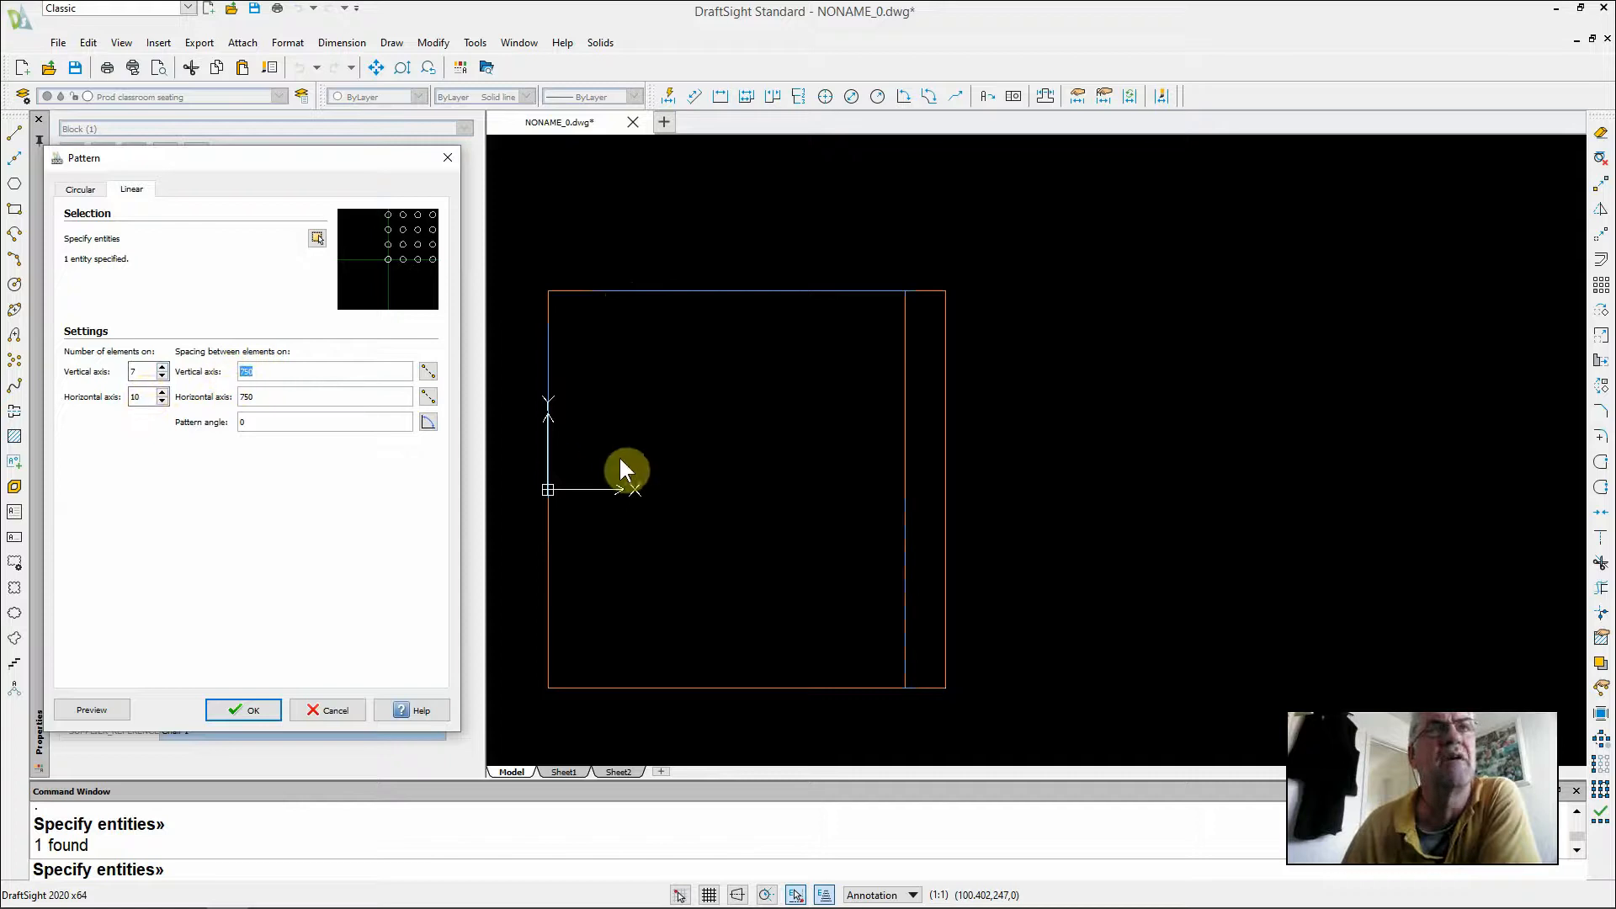
text(5)
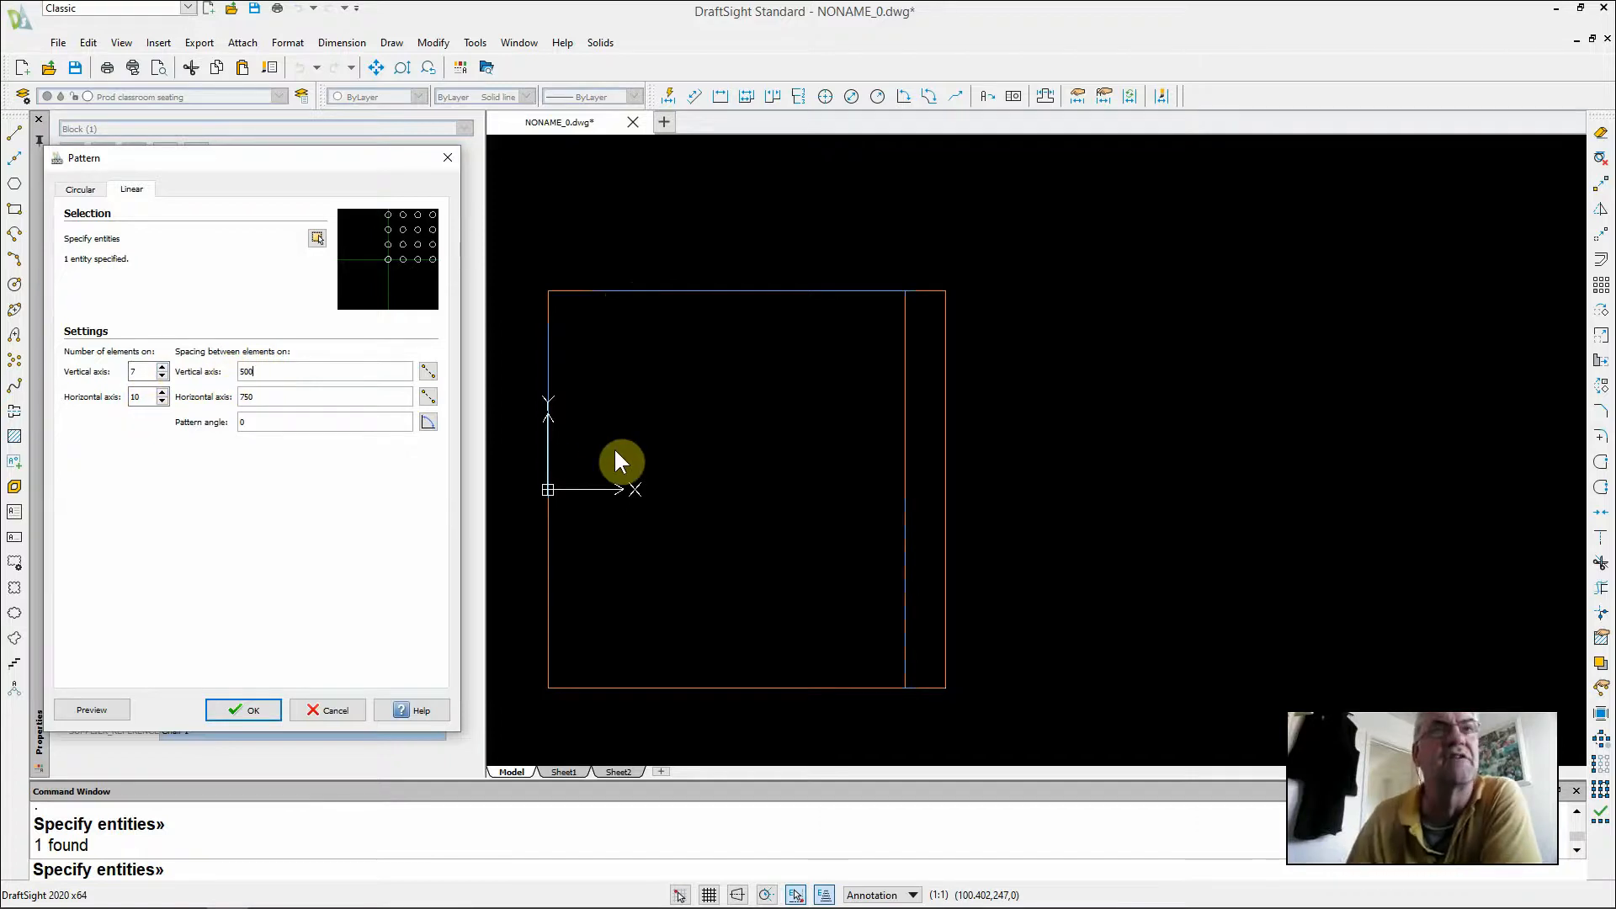
click(296, 396)
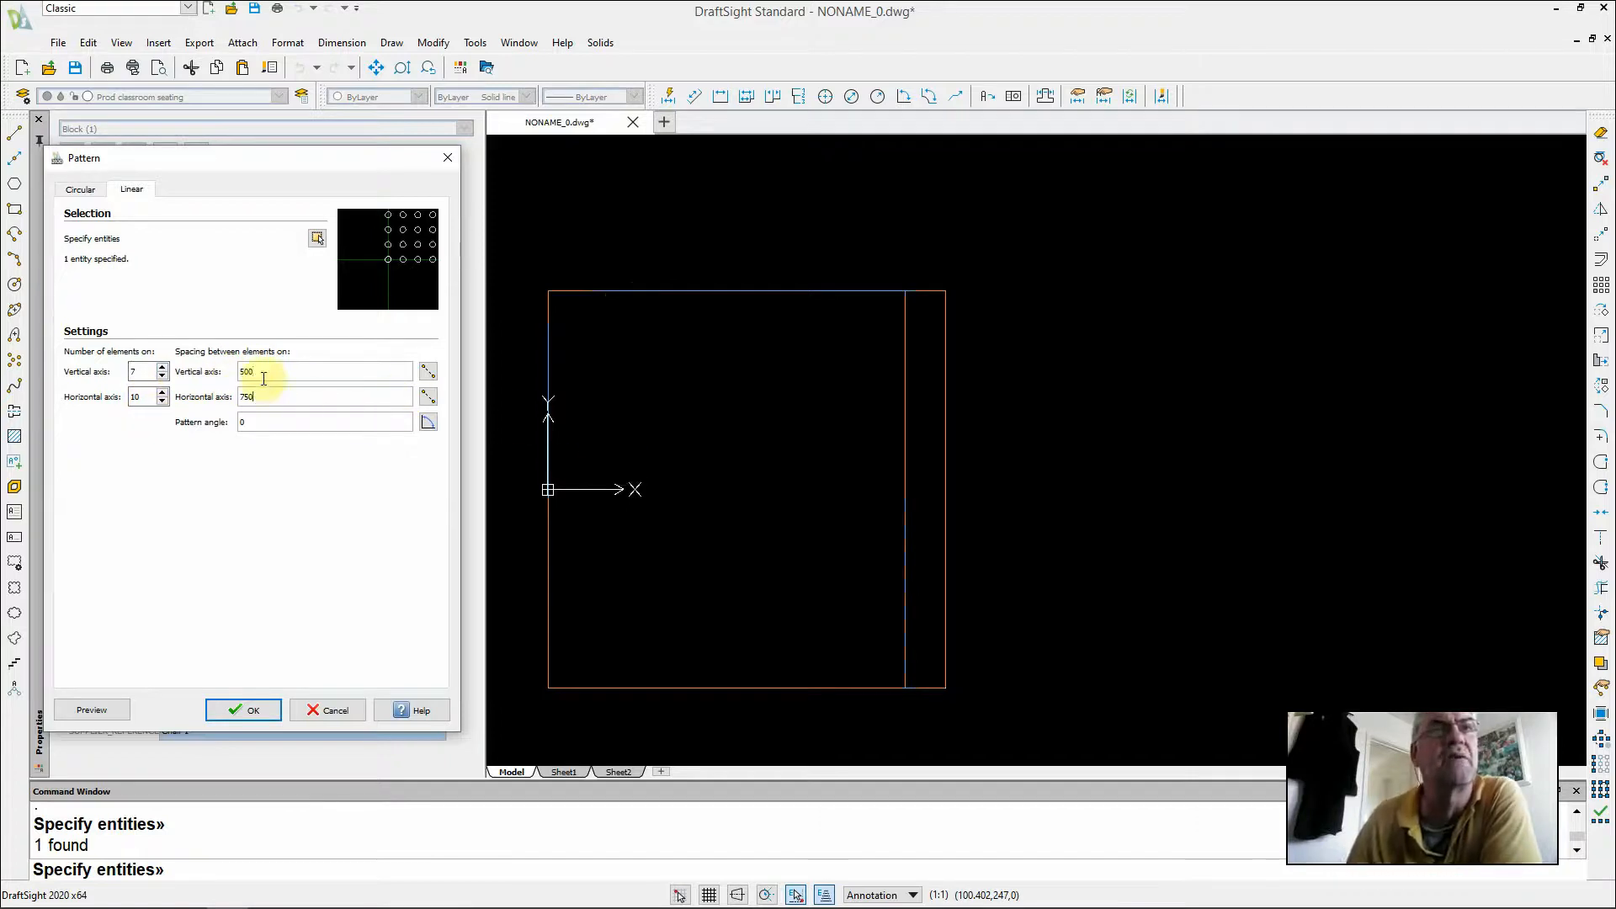
drag(261, 397, 212, 399)
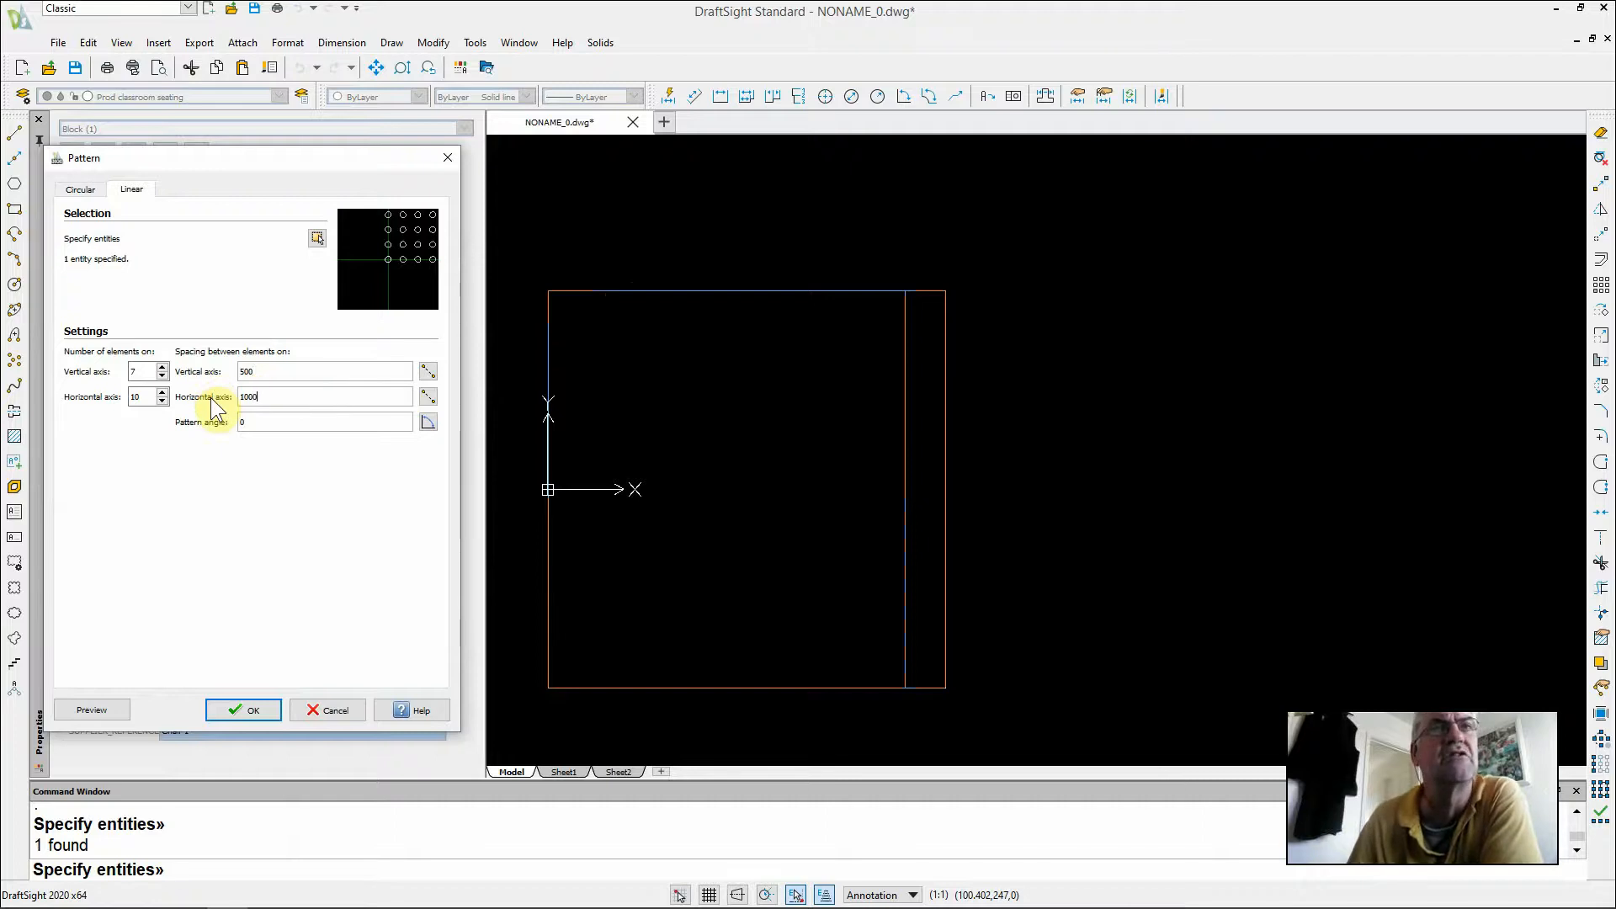
text(1000)
key(Return)
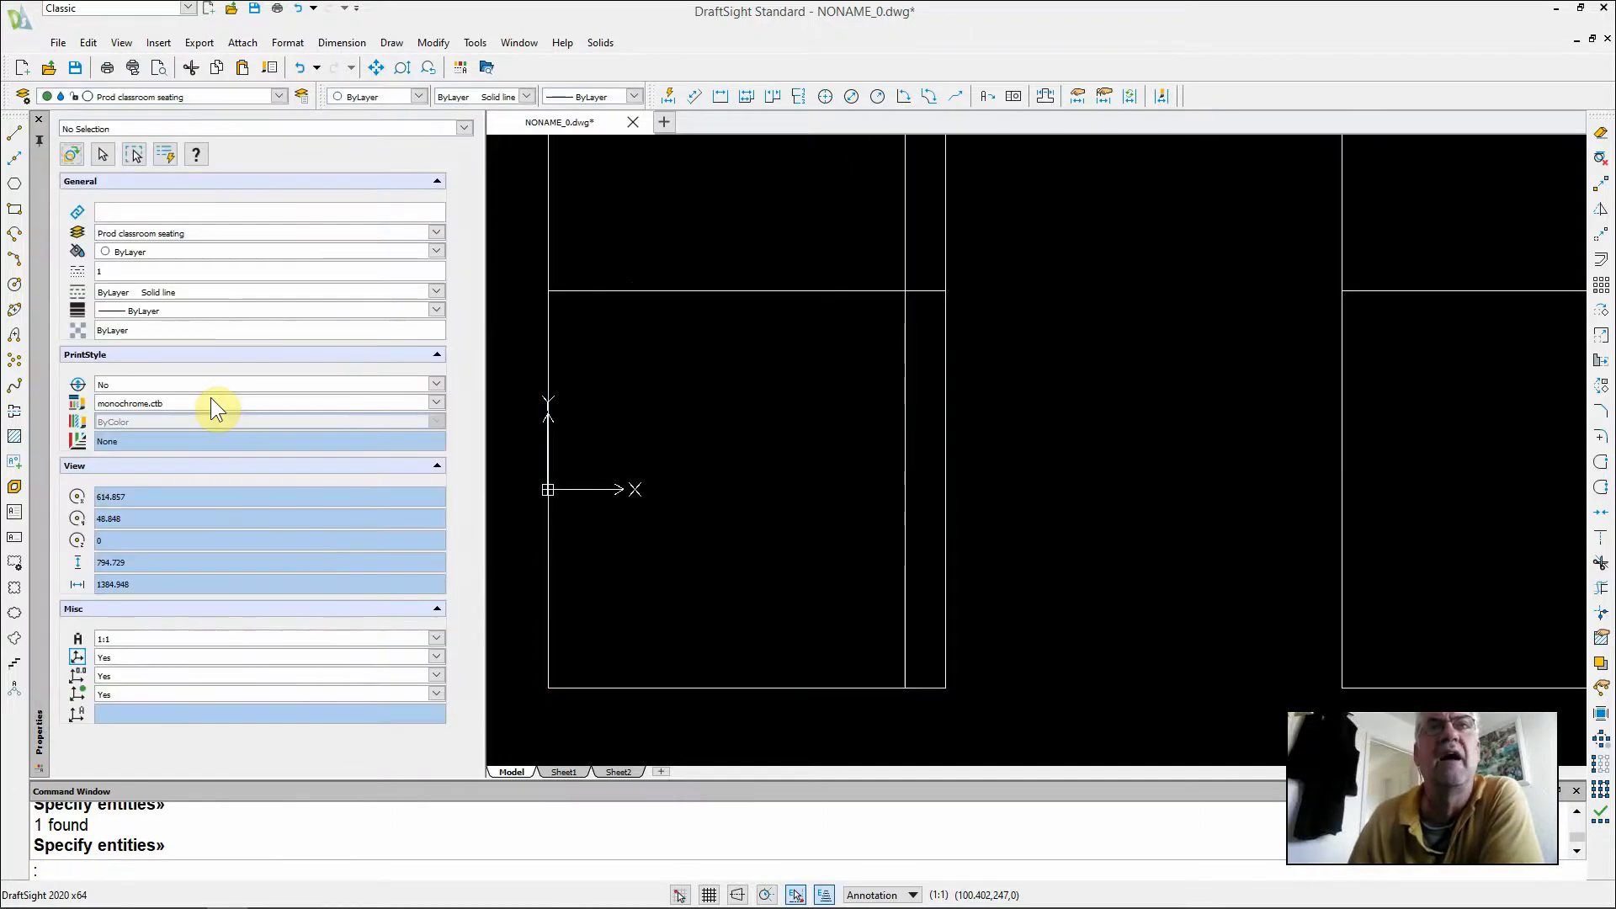
scroll(1071, 253, down, 5)
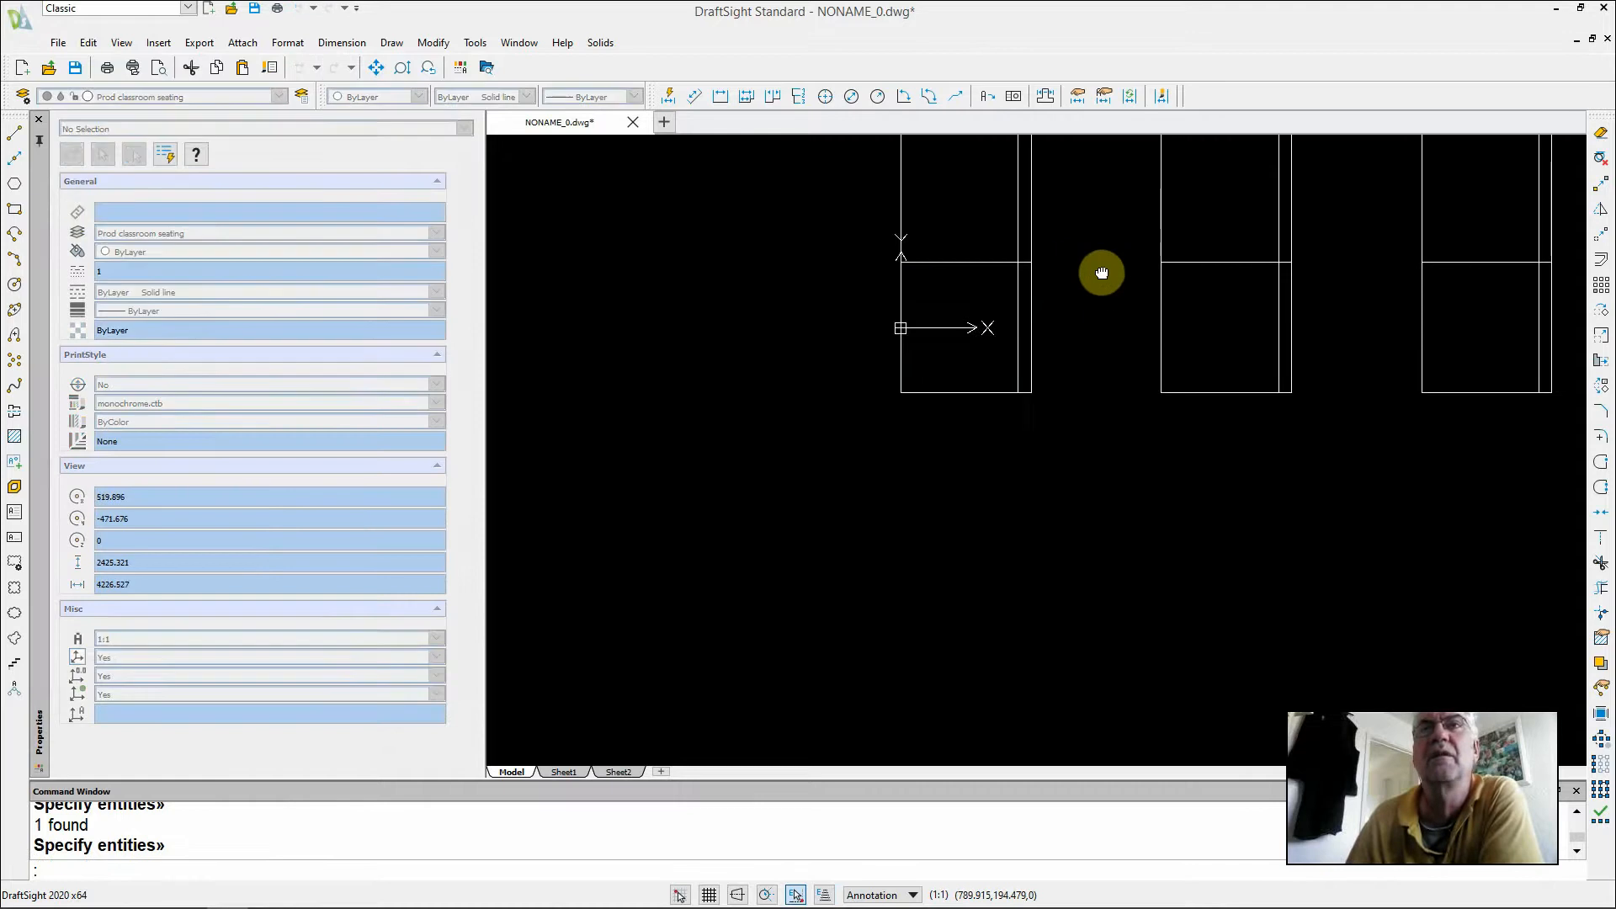
middle_drag(1097, 278, 898, 456)
scroll(898, 455, down, 4)
middle_drag(1100, 325, 925, 404)
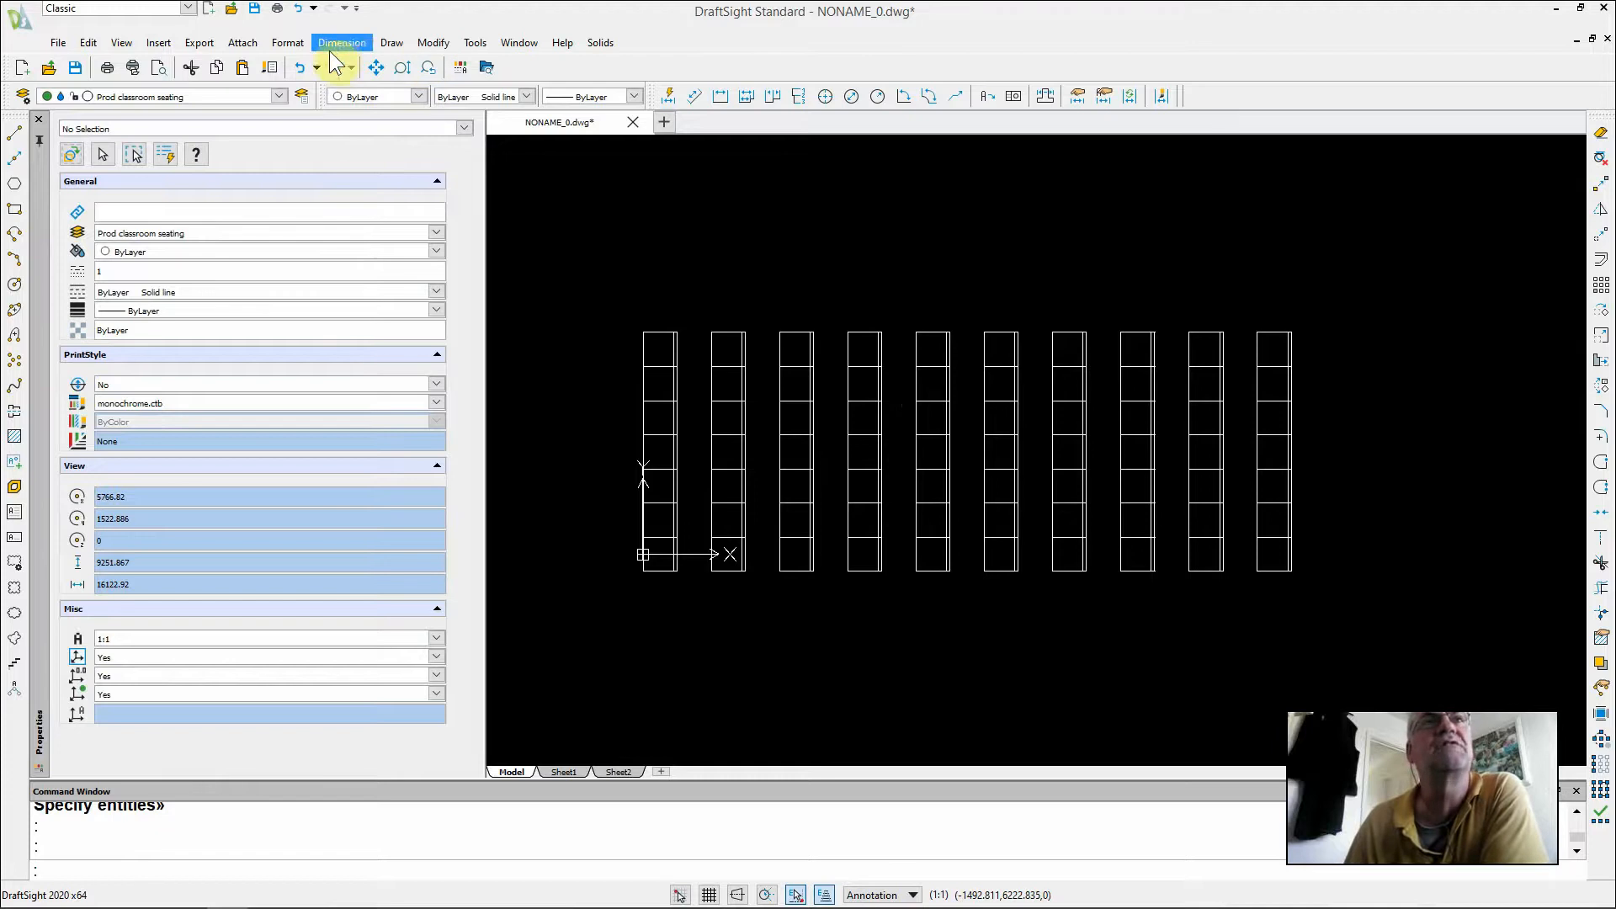
Select all seat blocks in the drawing with Select Matching, using one seat of the pattern as the reference
click(427, 44)
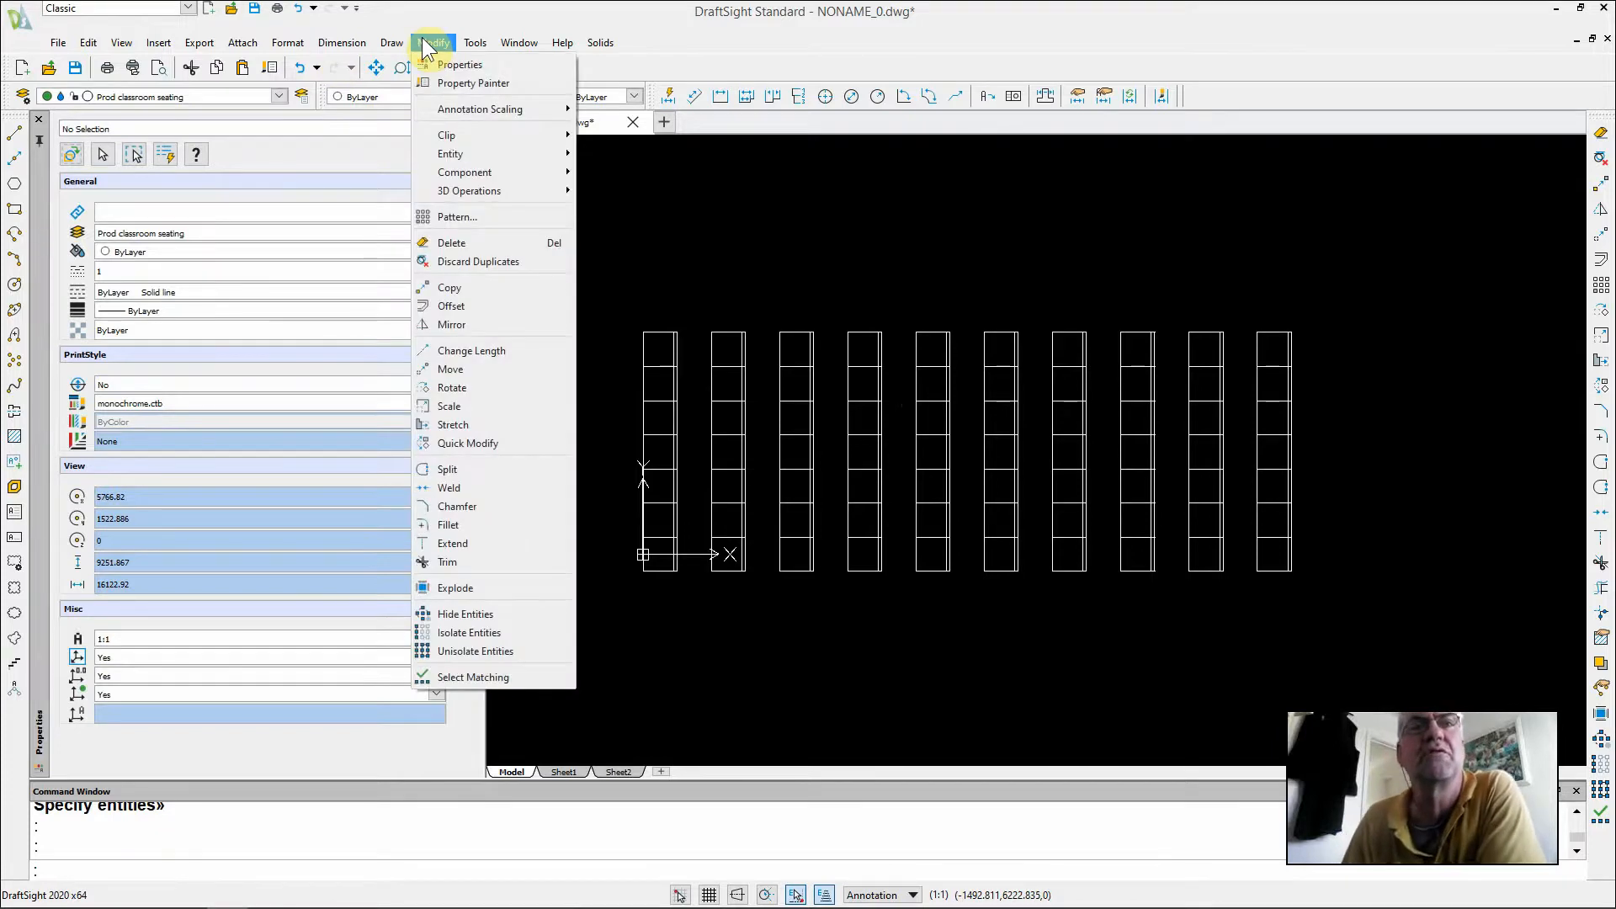
click(474, 678)
click(643, 349)
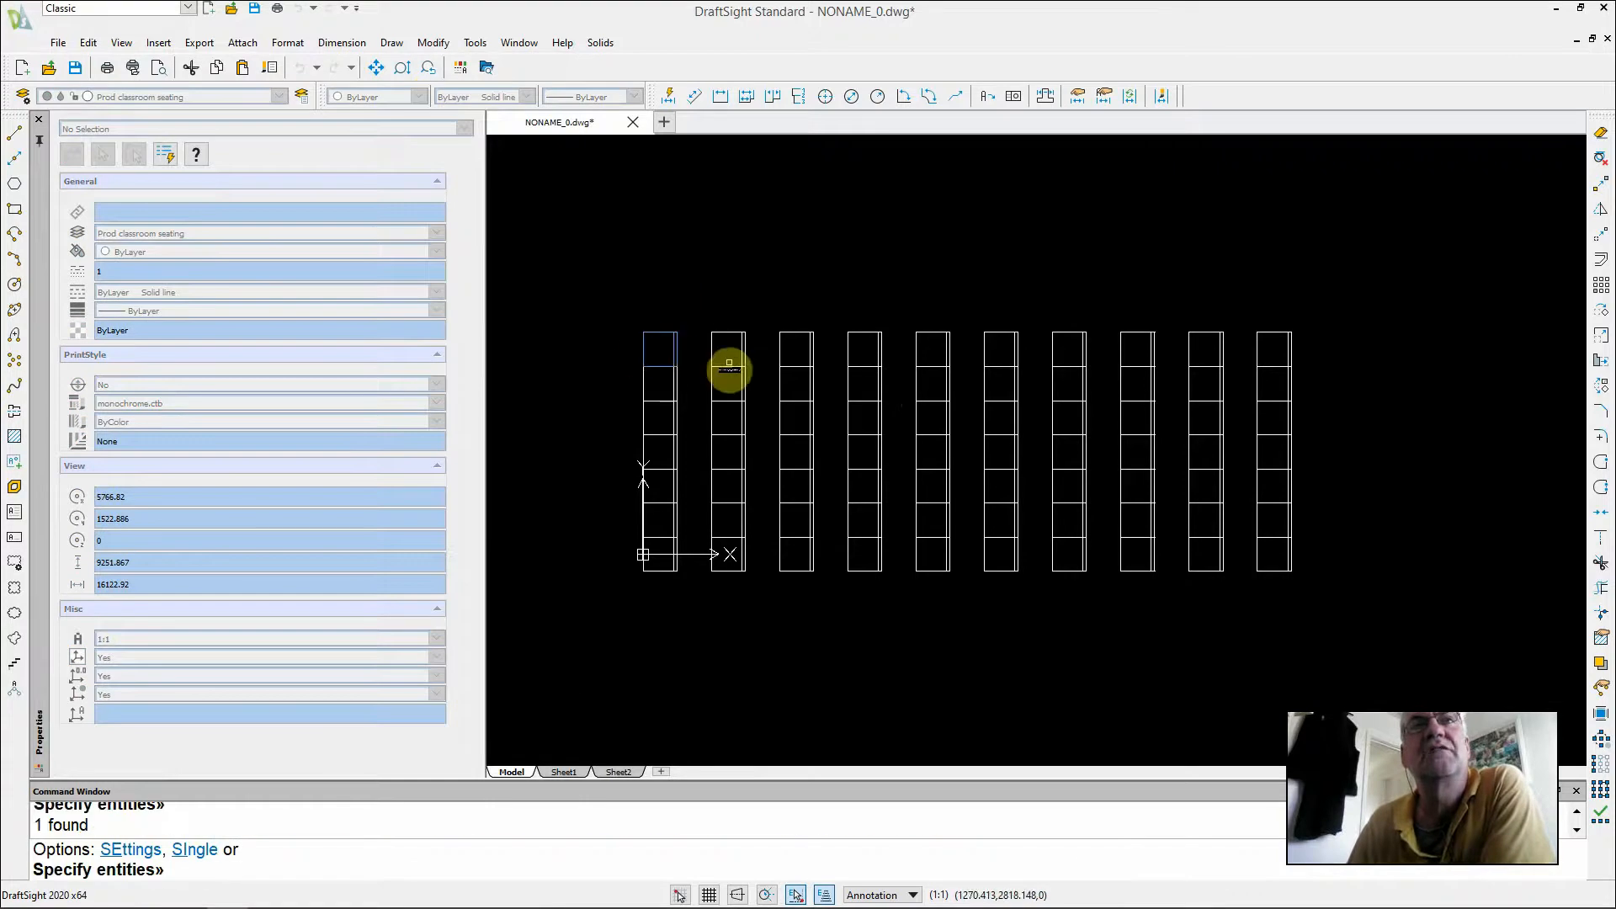
key(Return)
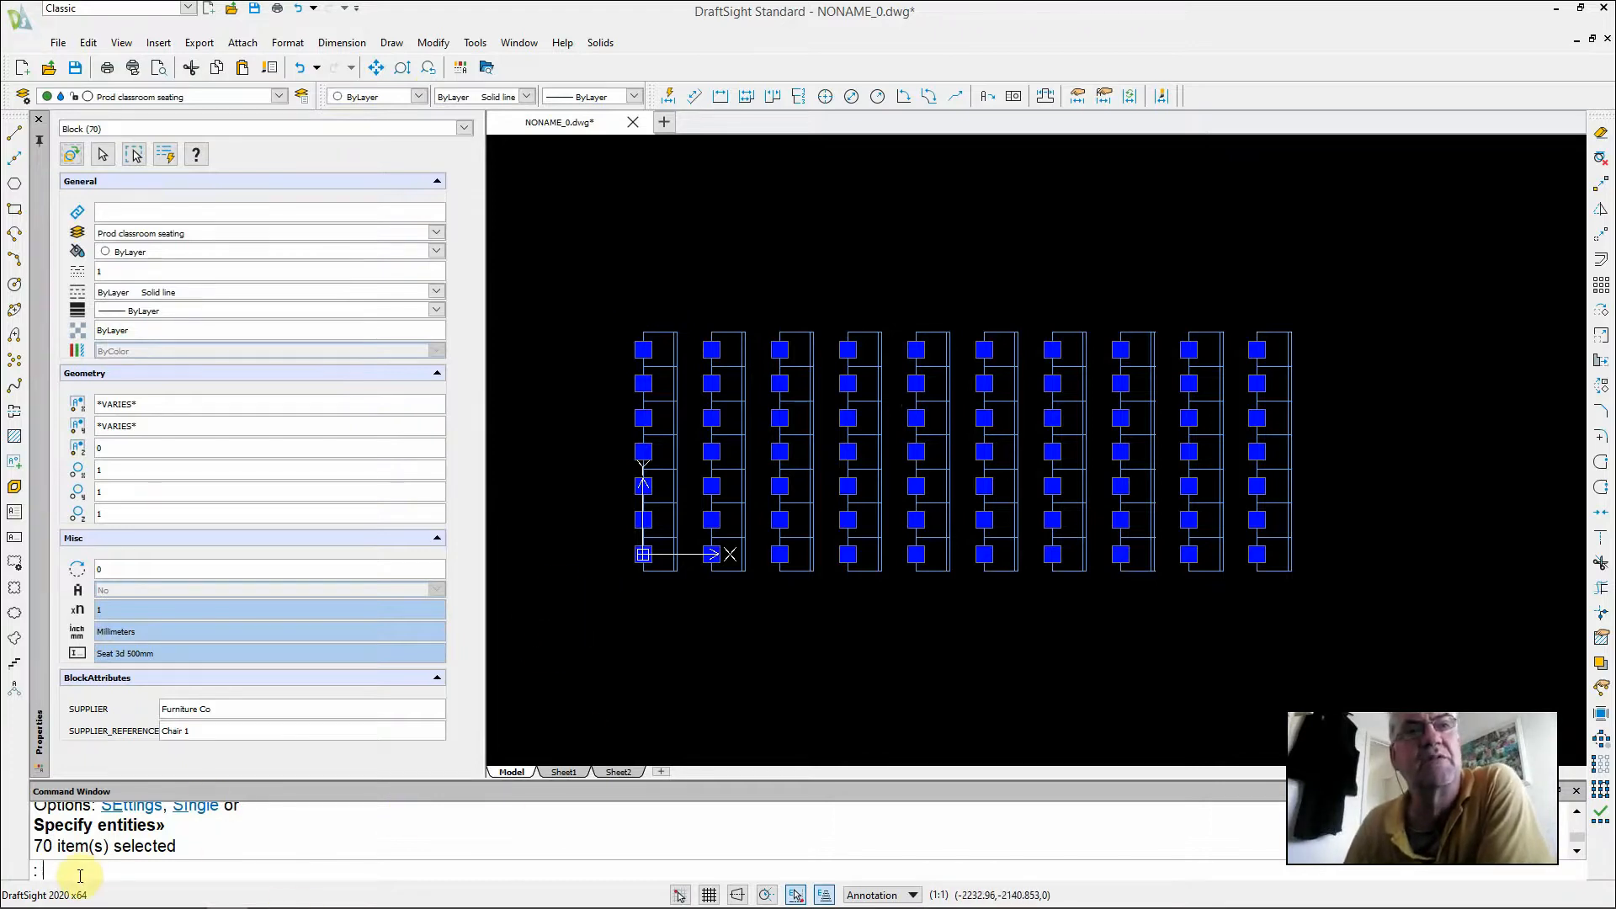
Export the selected blocks' attributes with BlockAttributeOutput to test.txt in the CAD lessons folder, replacing the existing file
text(BlockAttributeOutput)
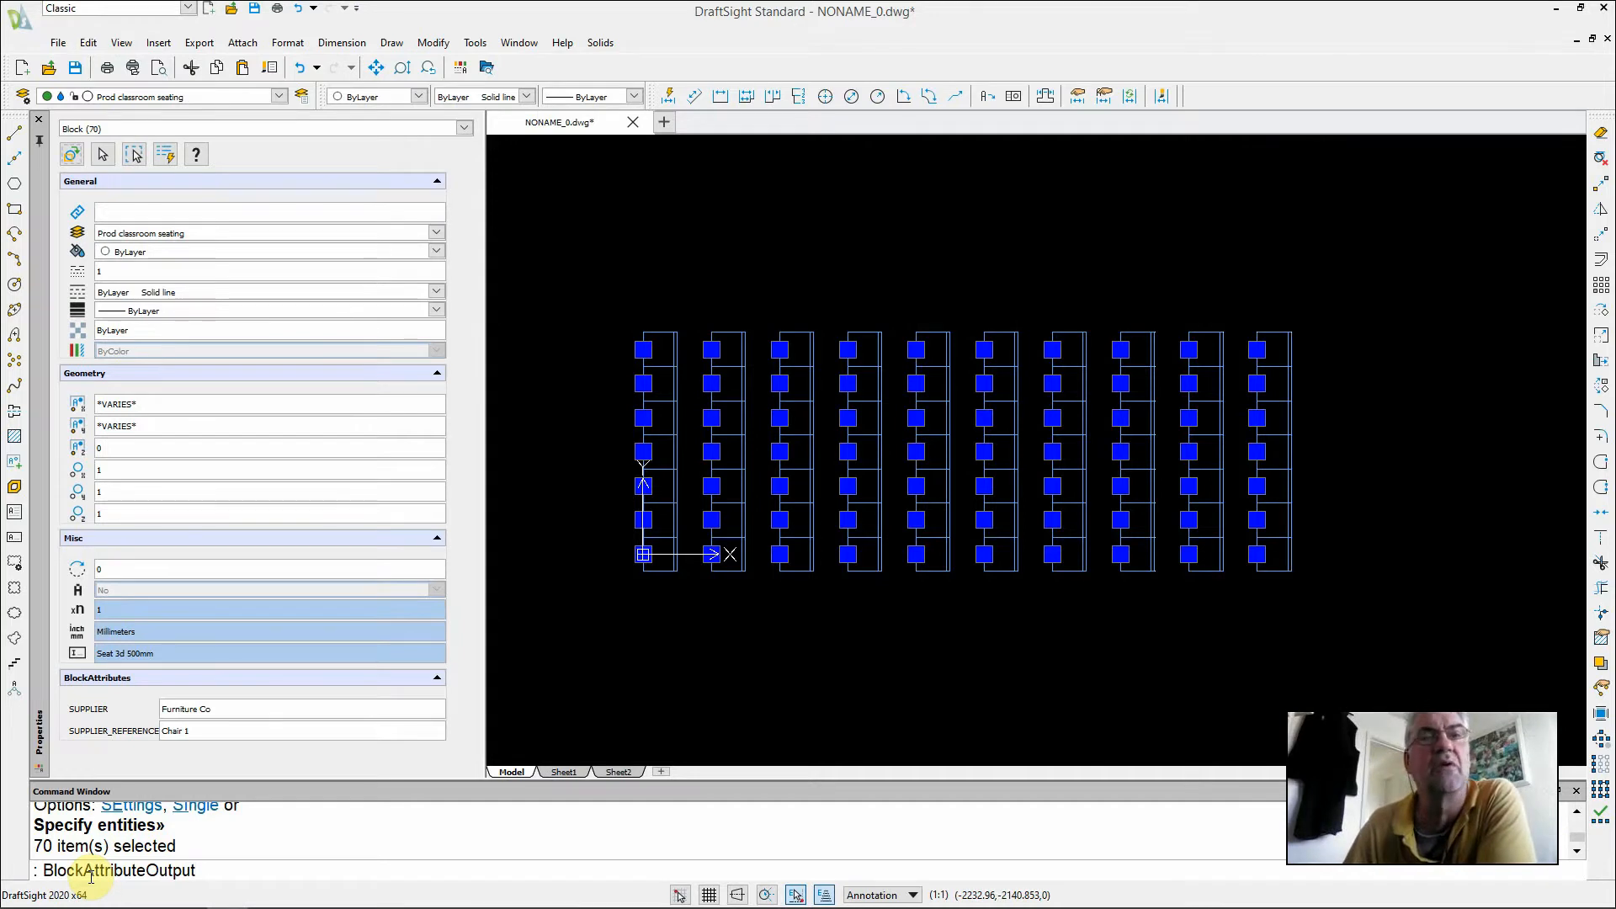
key(Return)
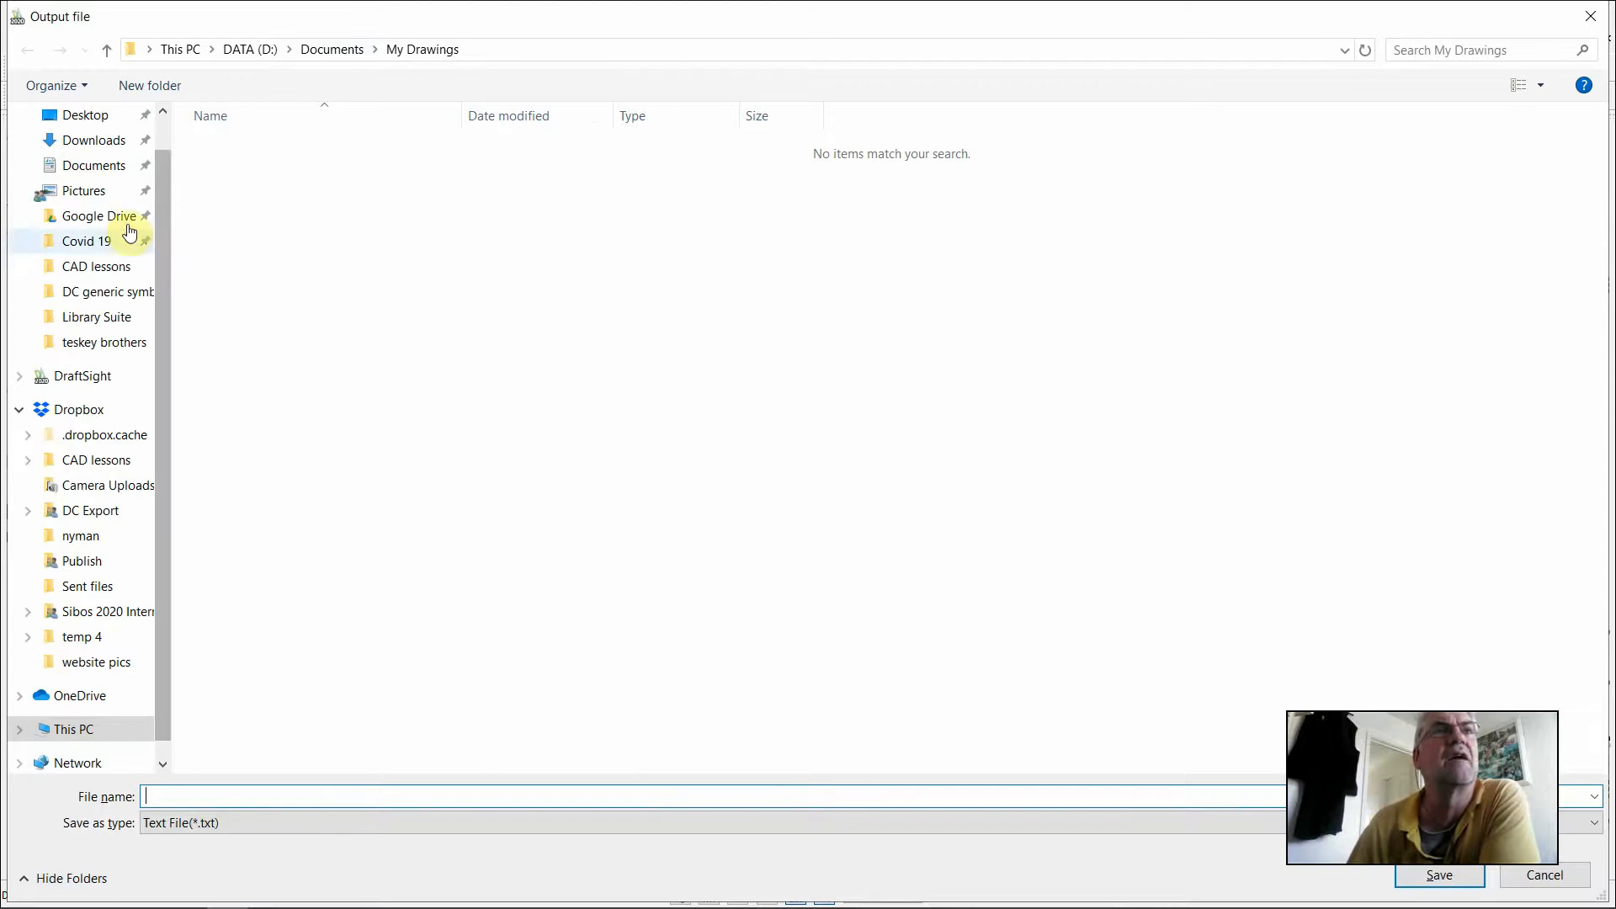
click(97, 266)
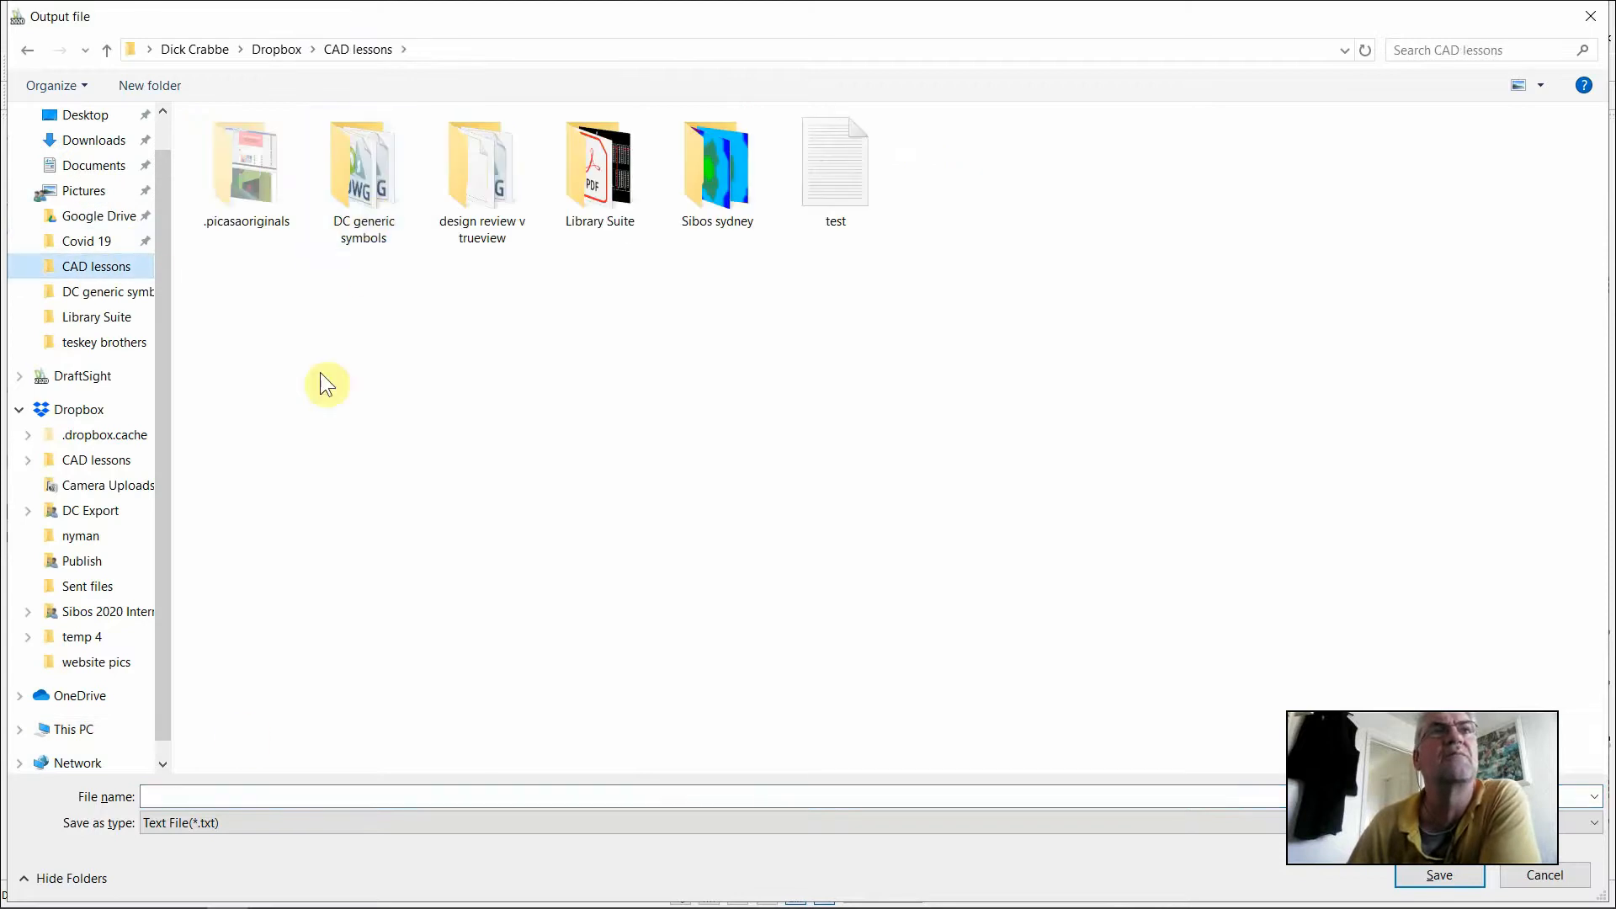
click(829, 160)
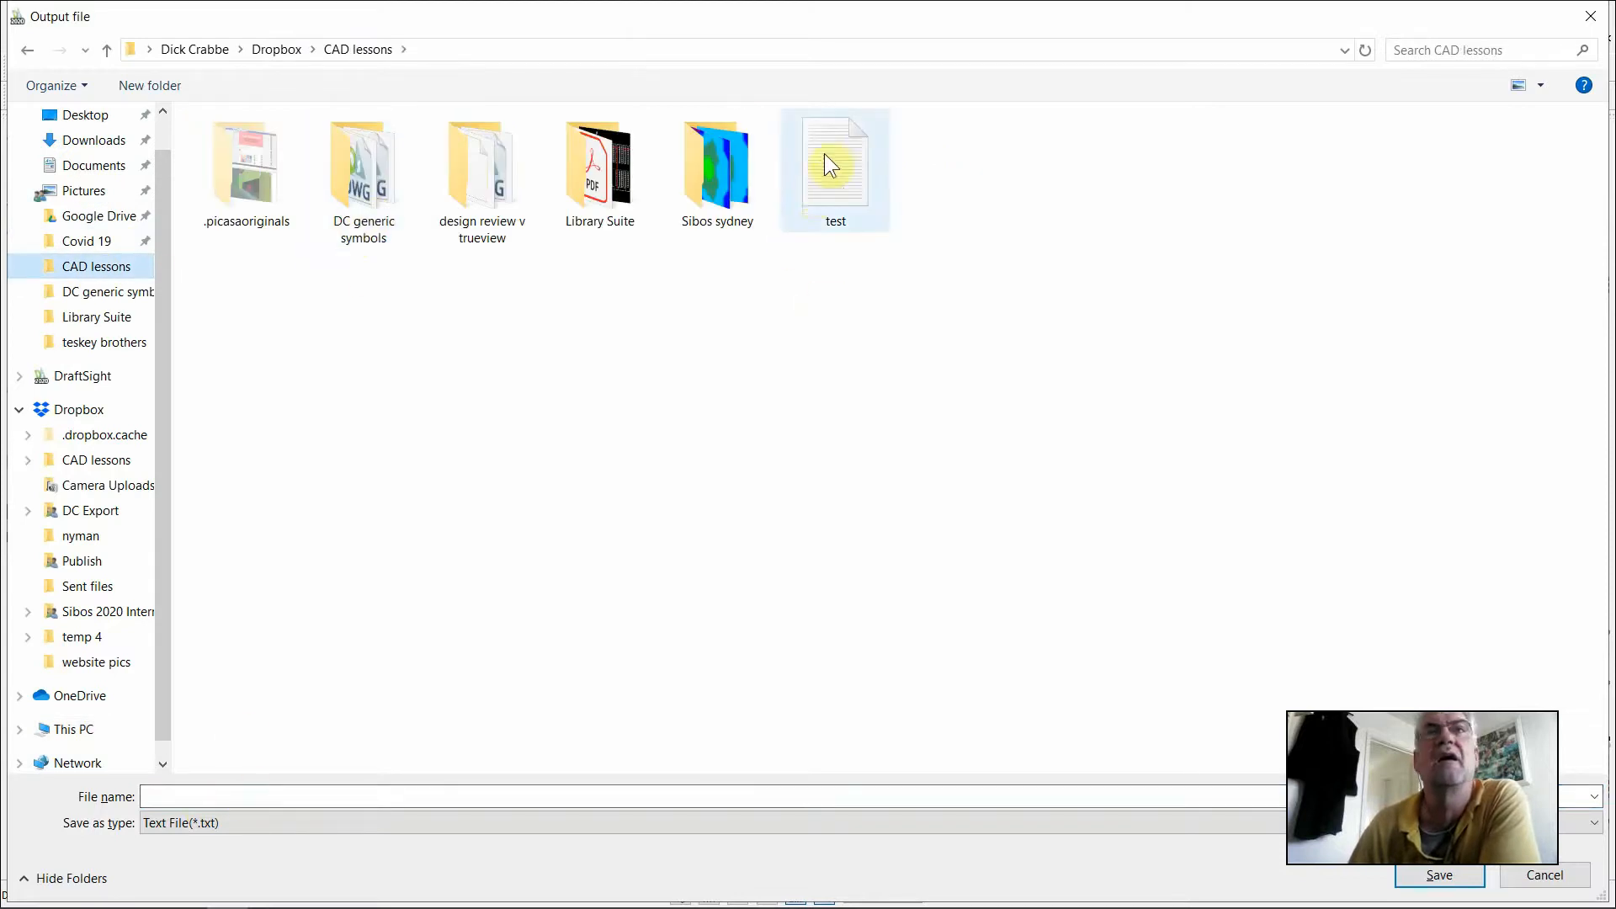
click(1422, 875)
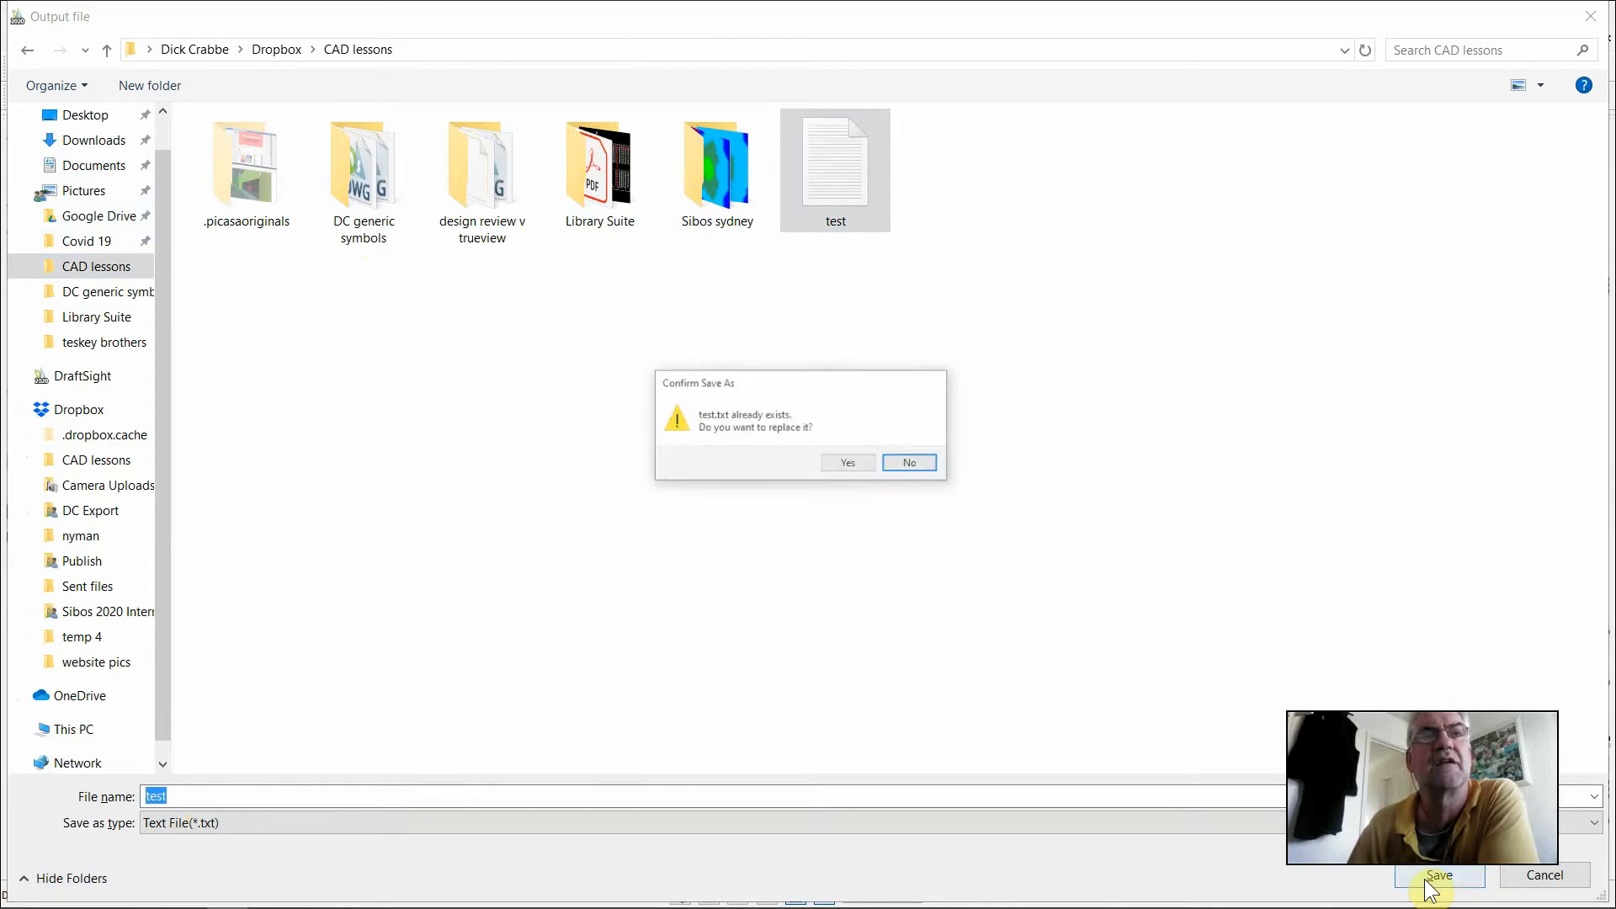
click(844, 462)
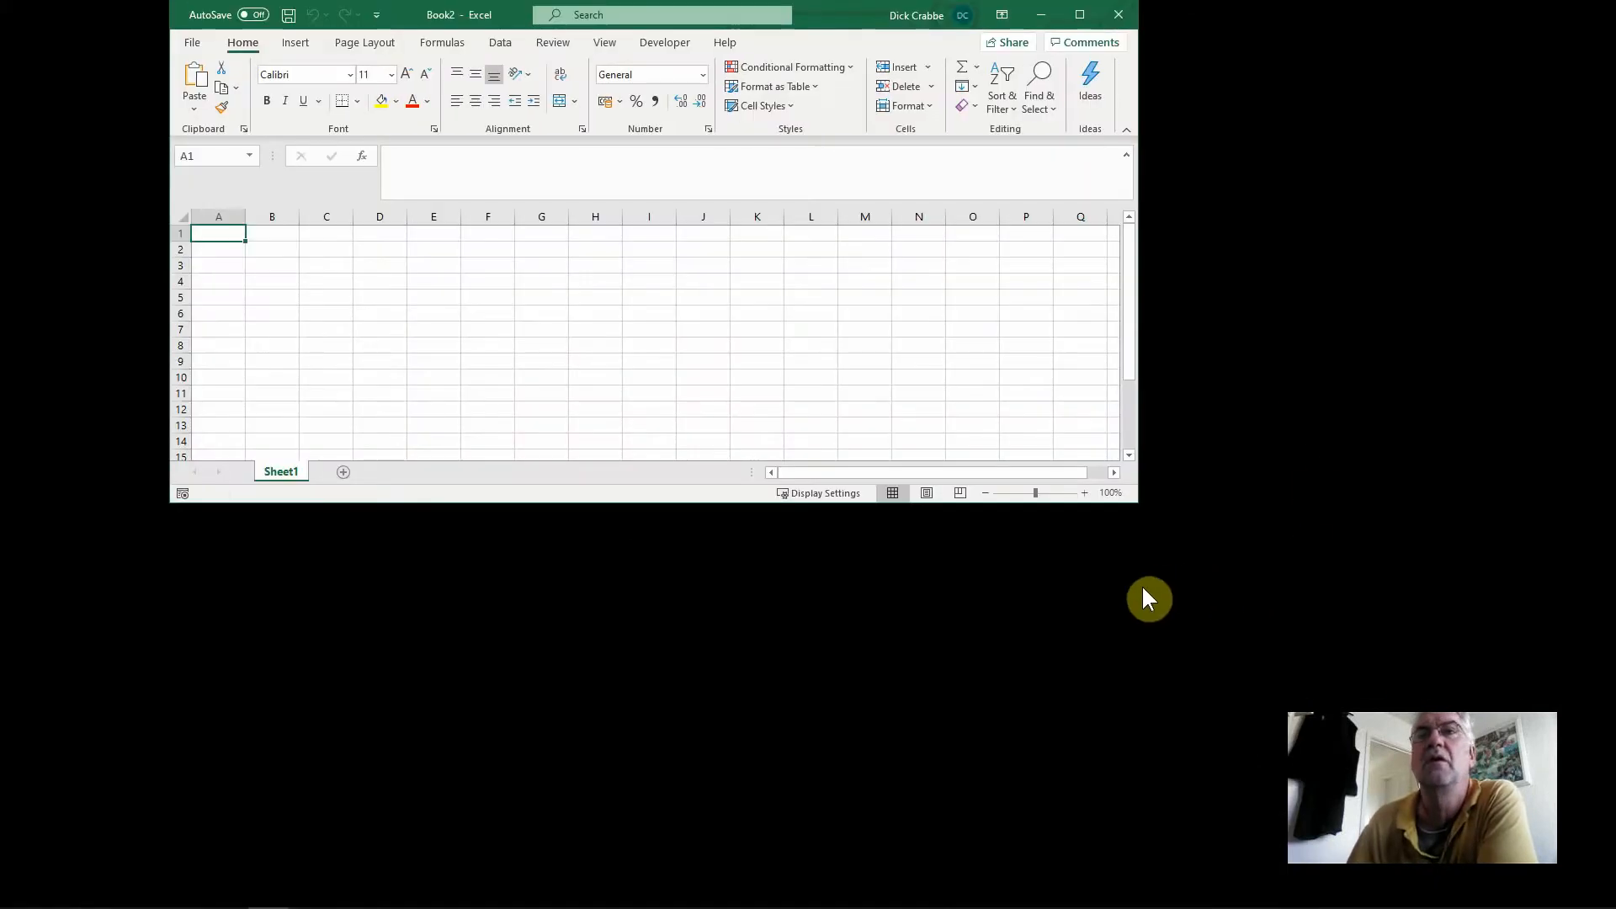
Switch to Excel and load test.txt from the CAD lessons folder into the blank workbook as tab-delimited data
click(1083, 14)
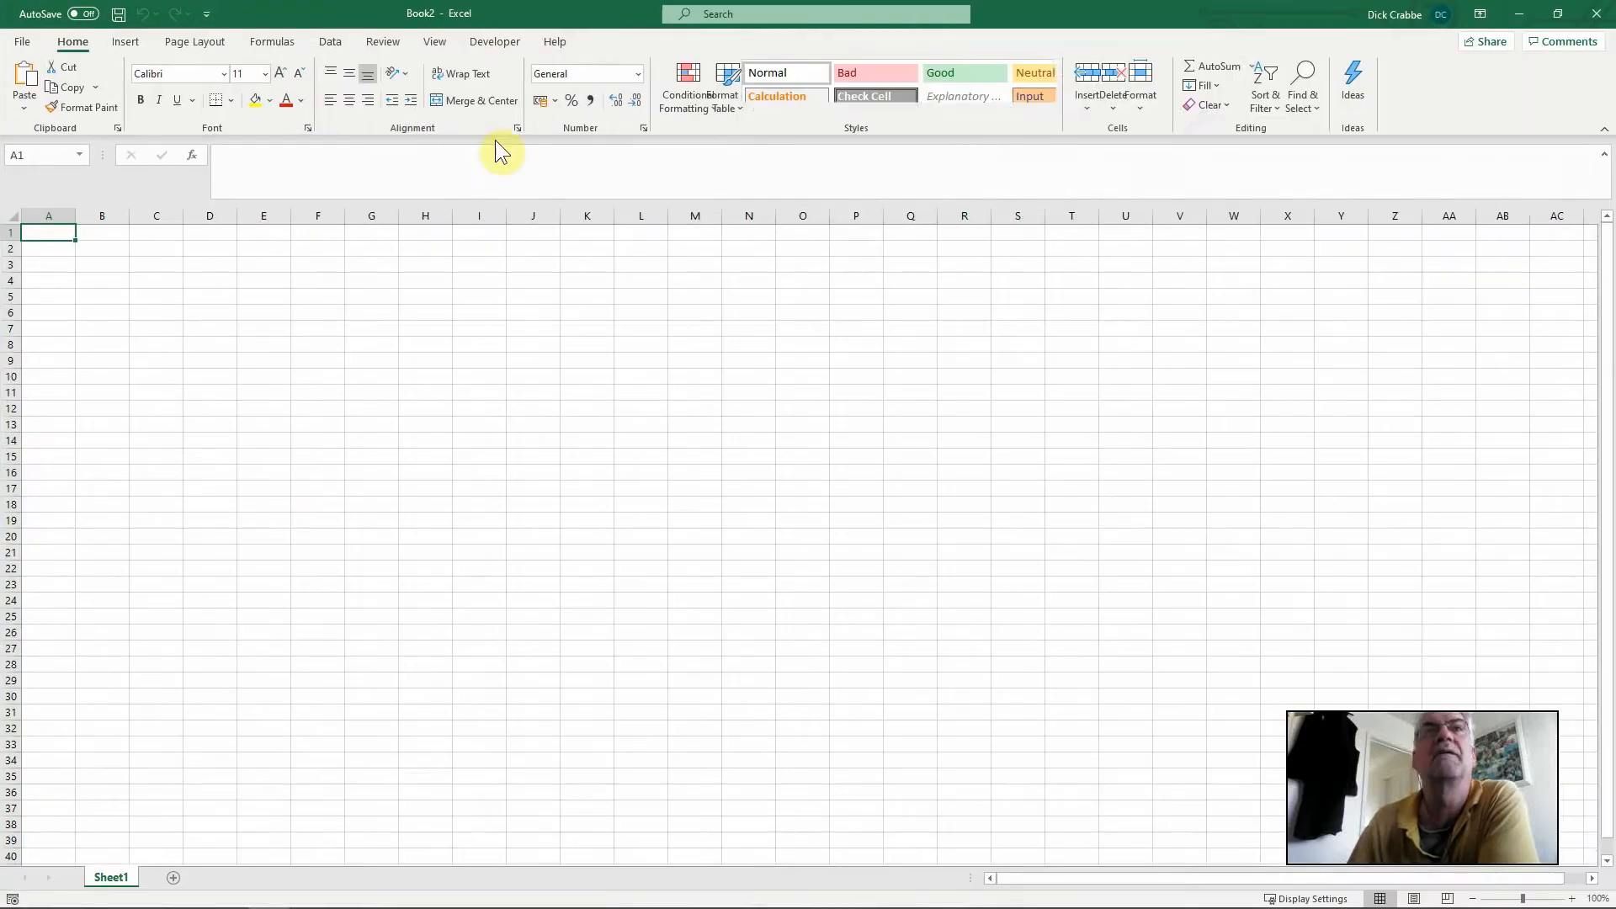
click(328, 42)
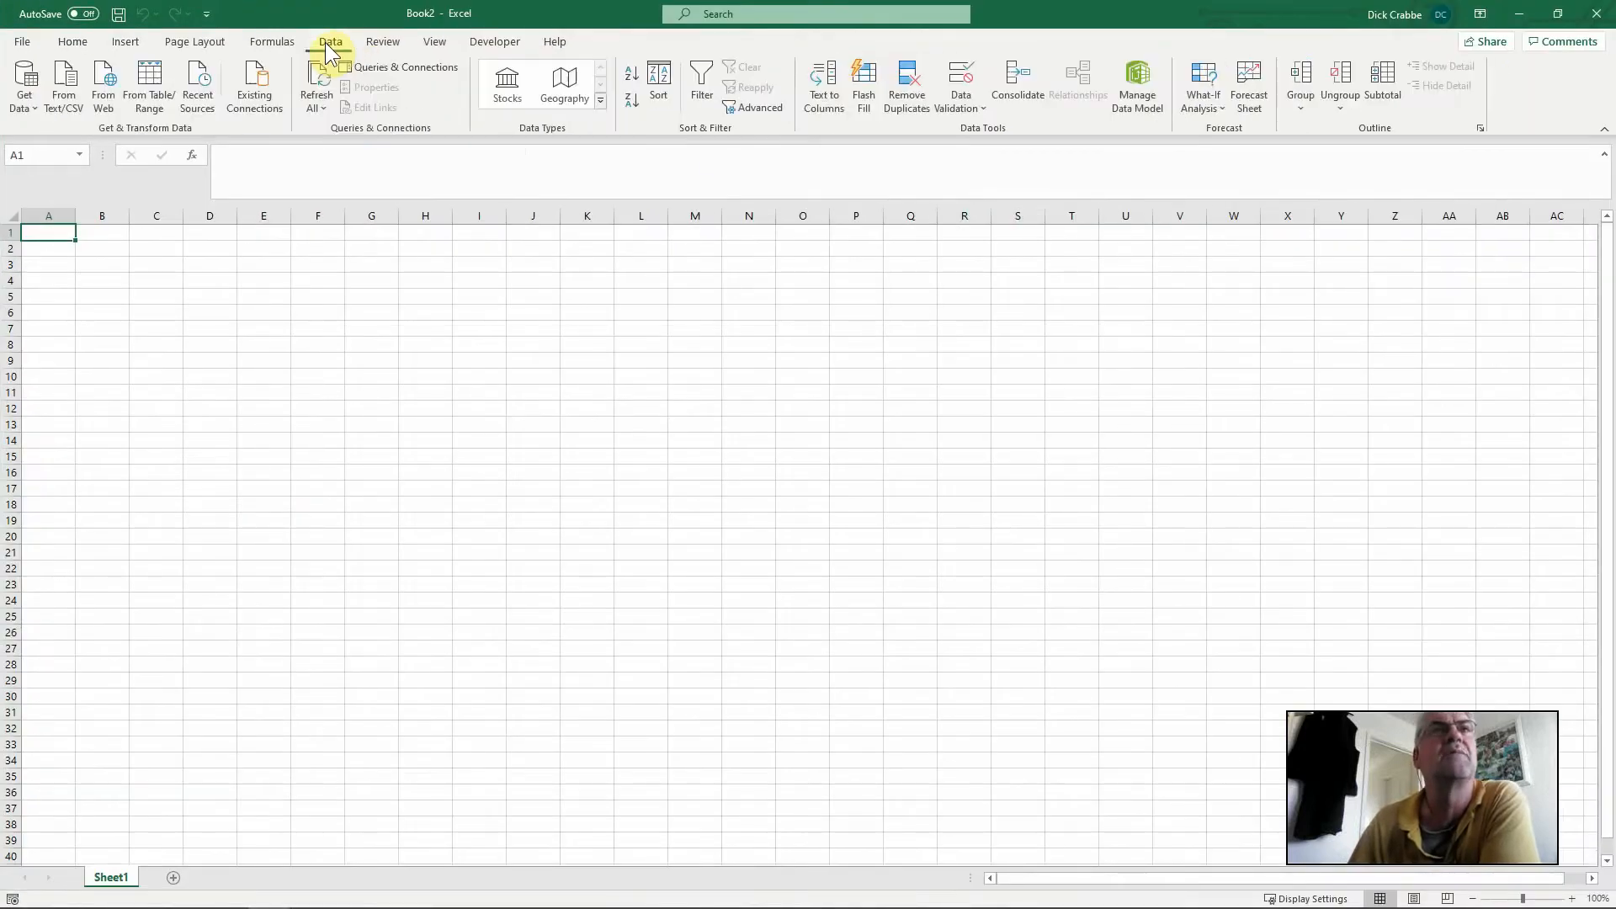
click(62, 93)
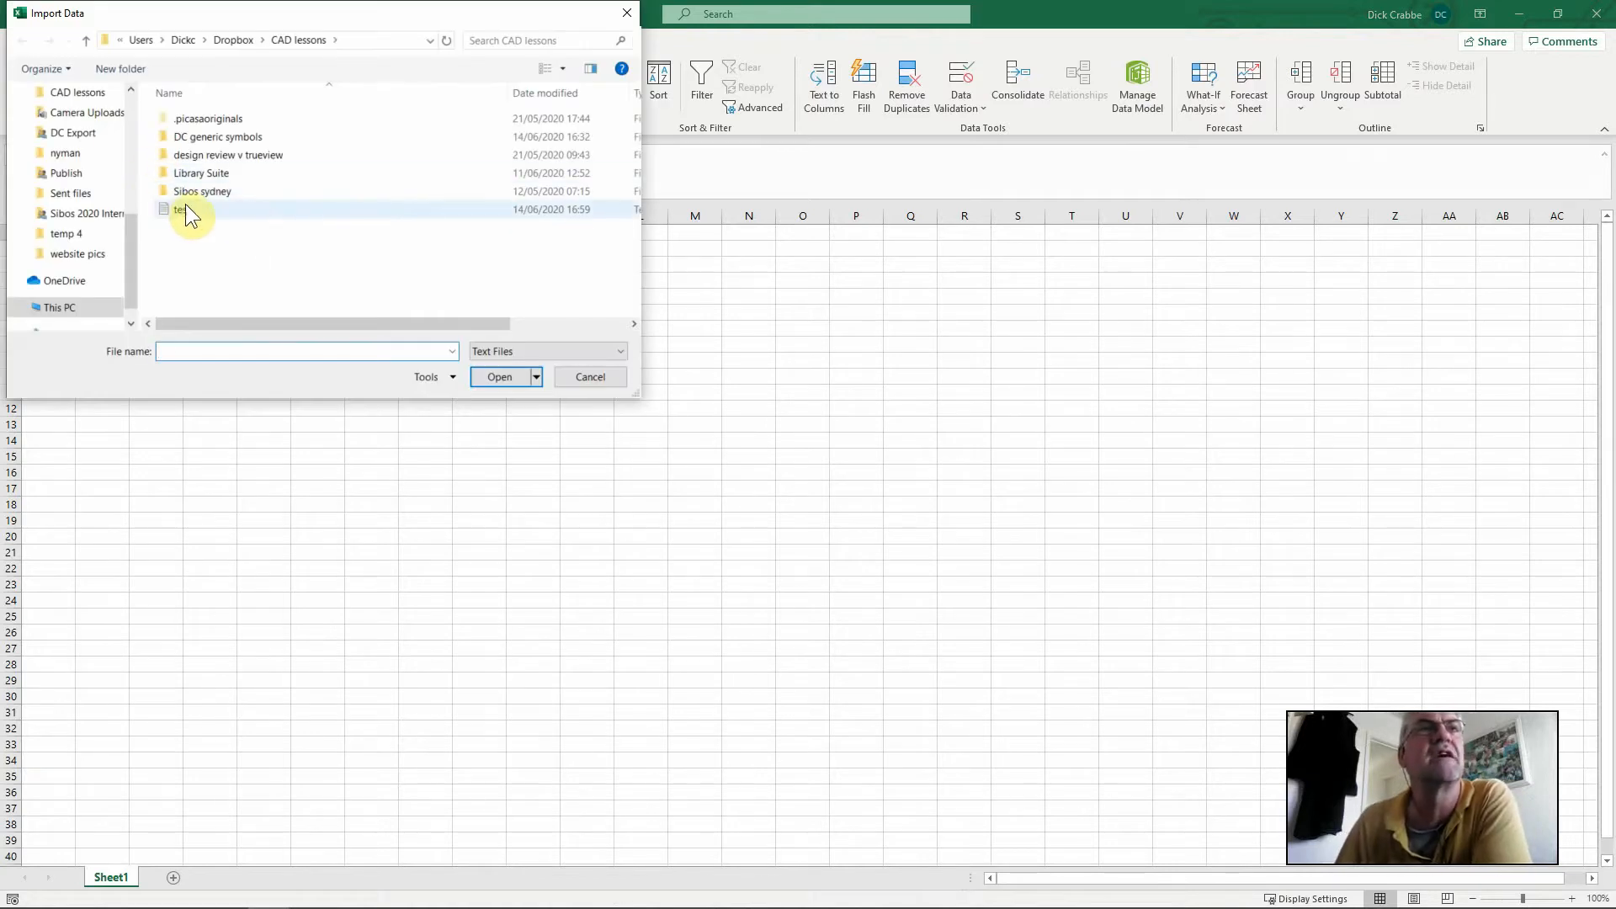
click(186, 209)
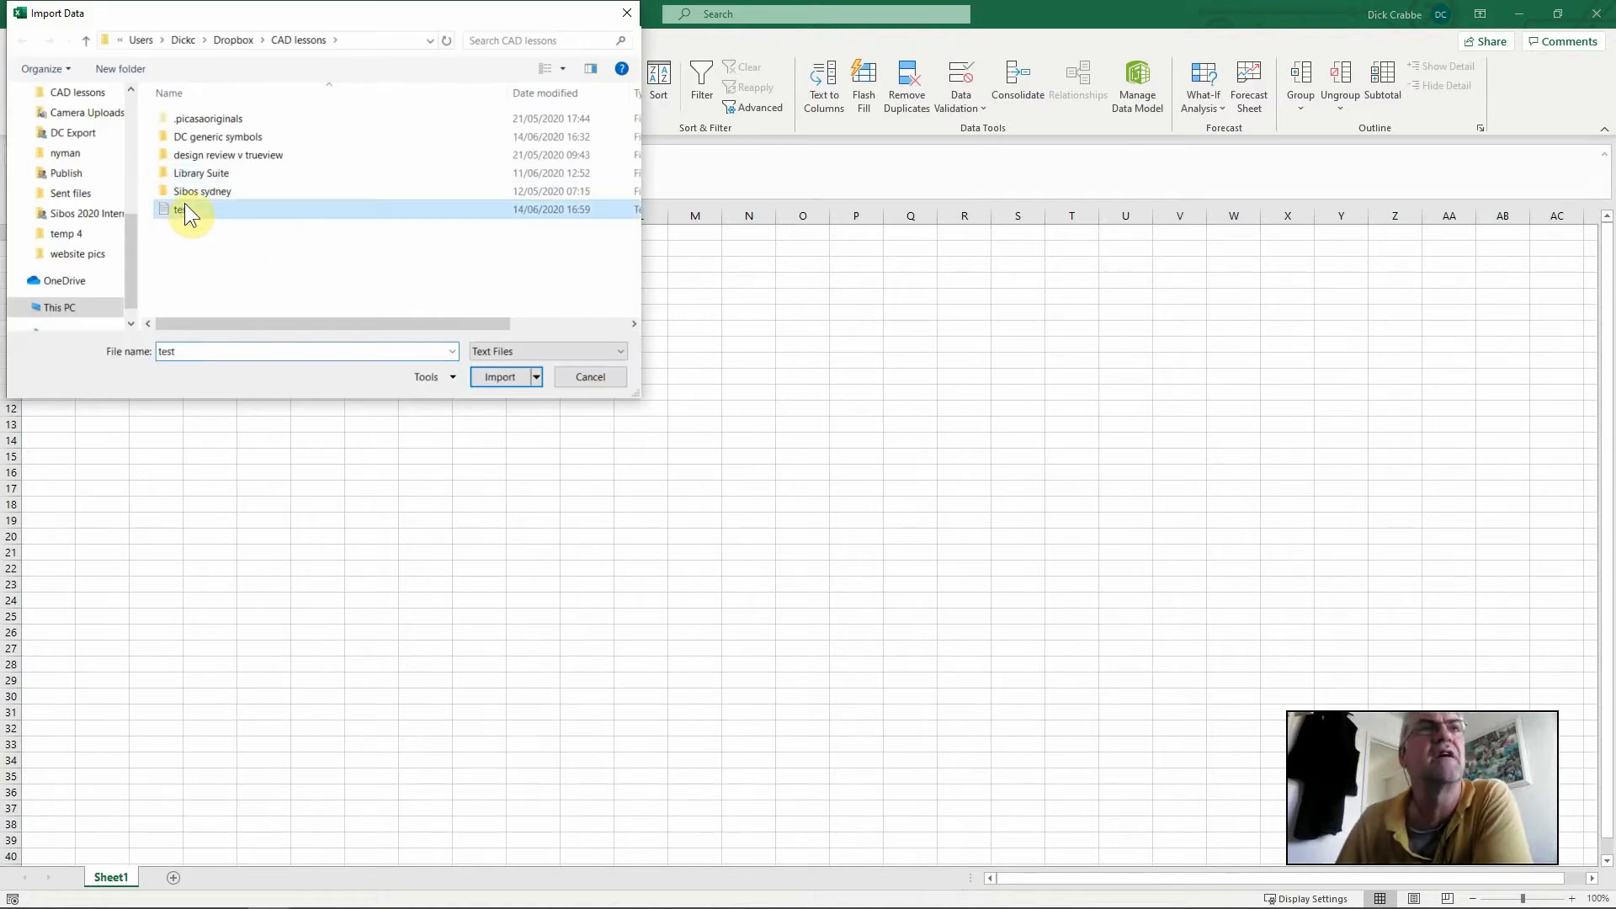
click(498, 378)
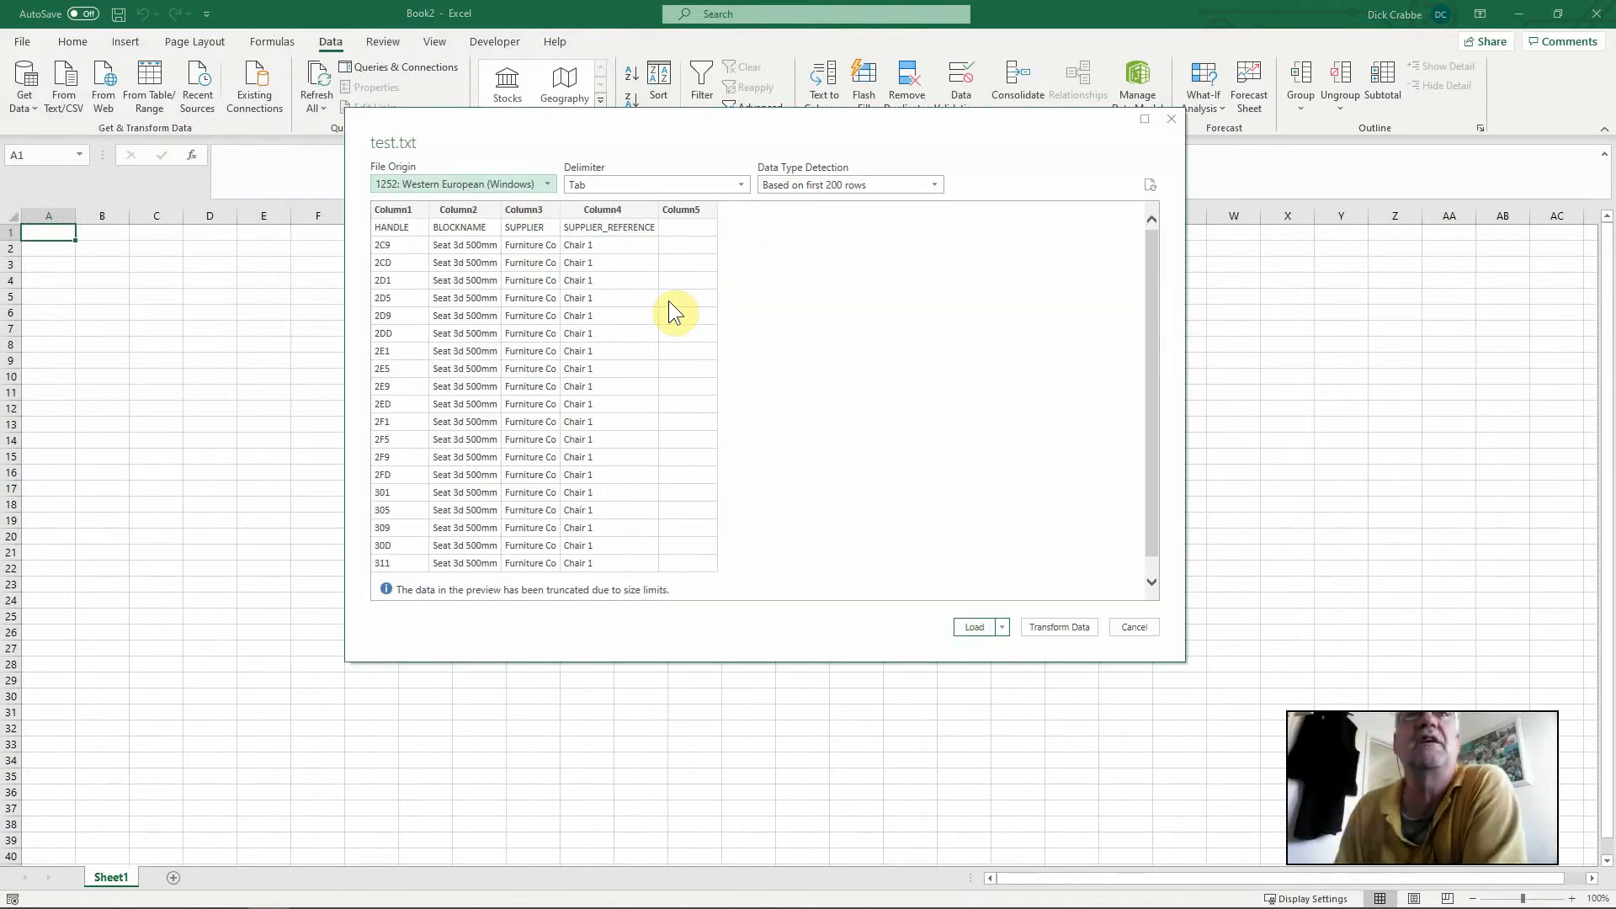
click(968, 628)
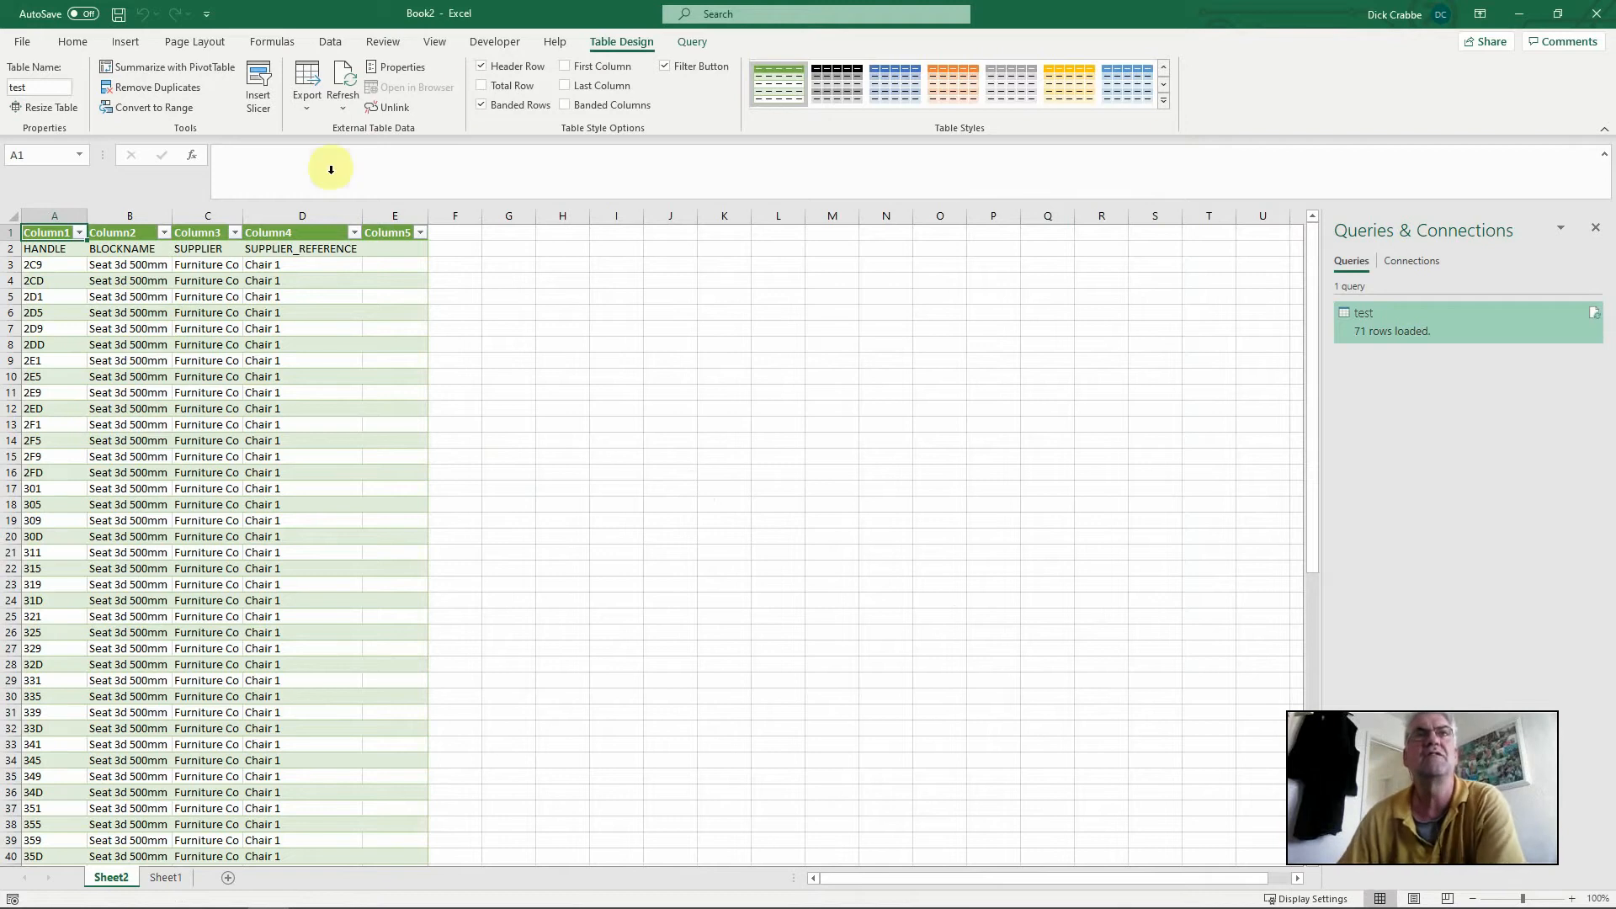
Add a total row to the imported table and check its record count
click(485, 85)
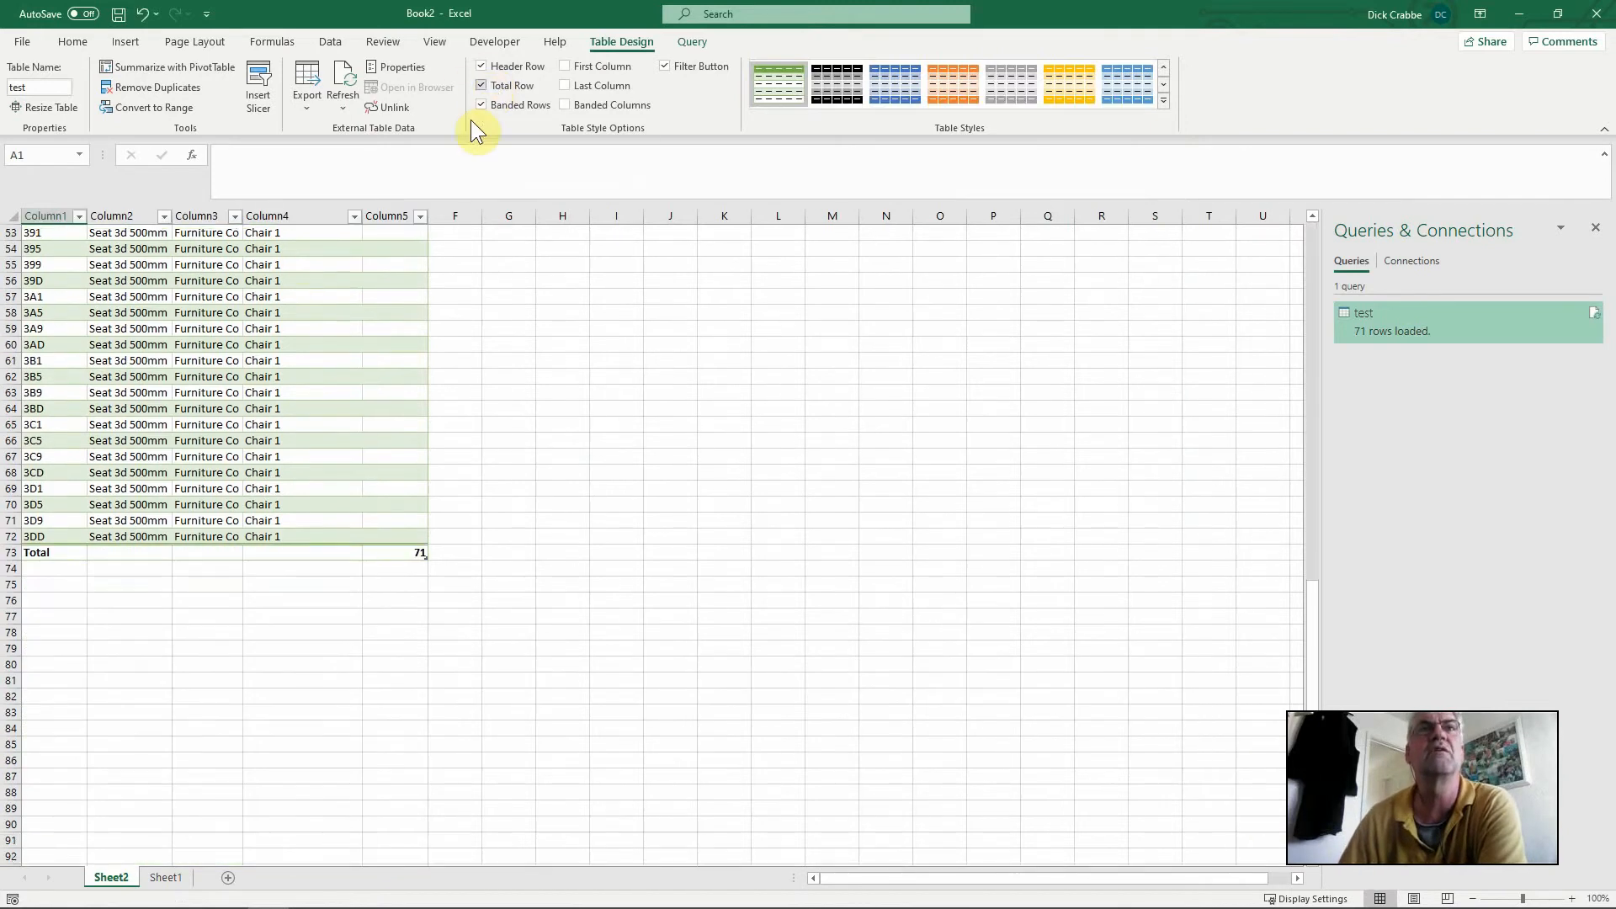
click(370, 584)
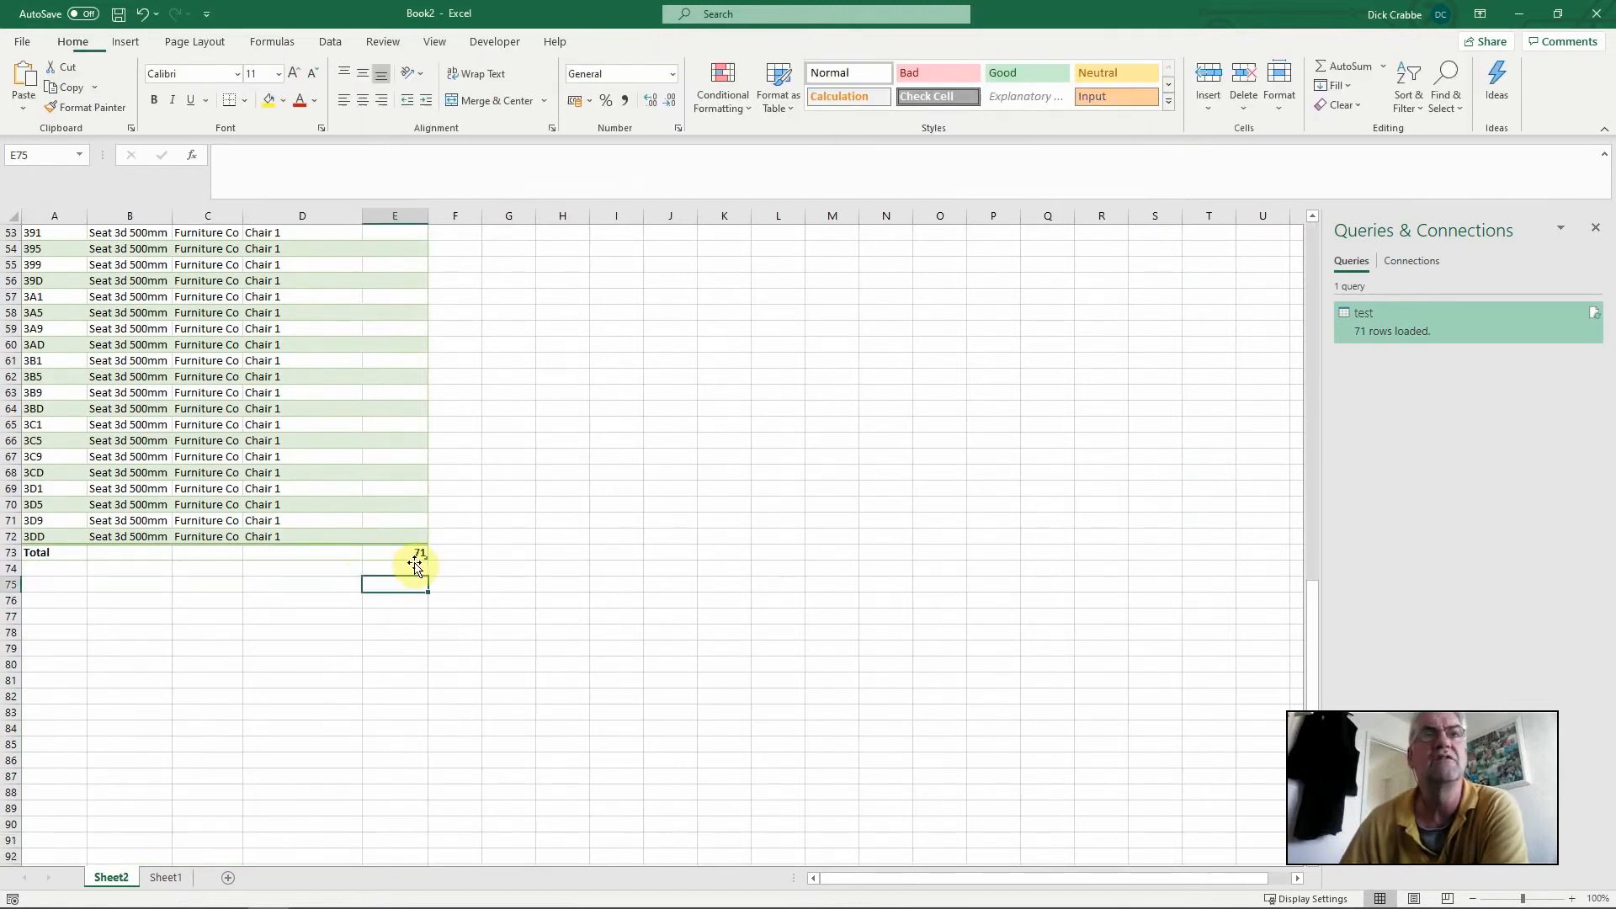
scroll(458, 509, up, 8)
scroll(458, 508, up, 9)
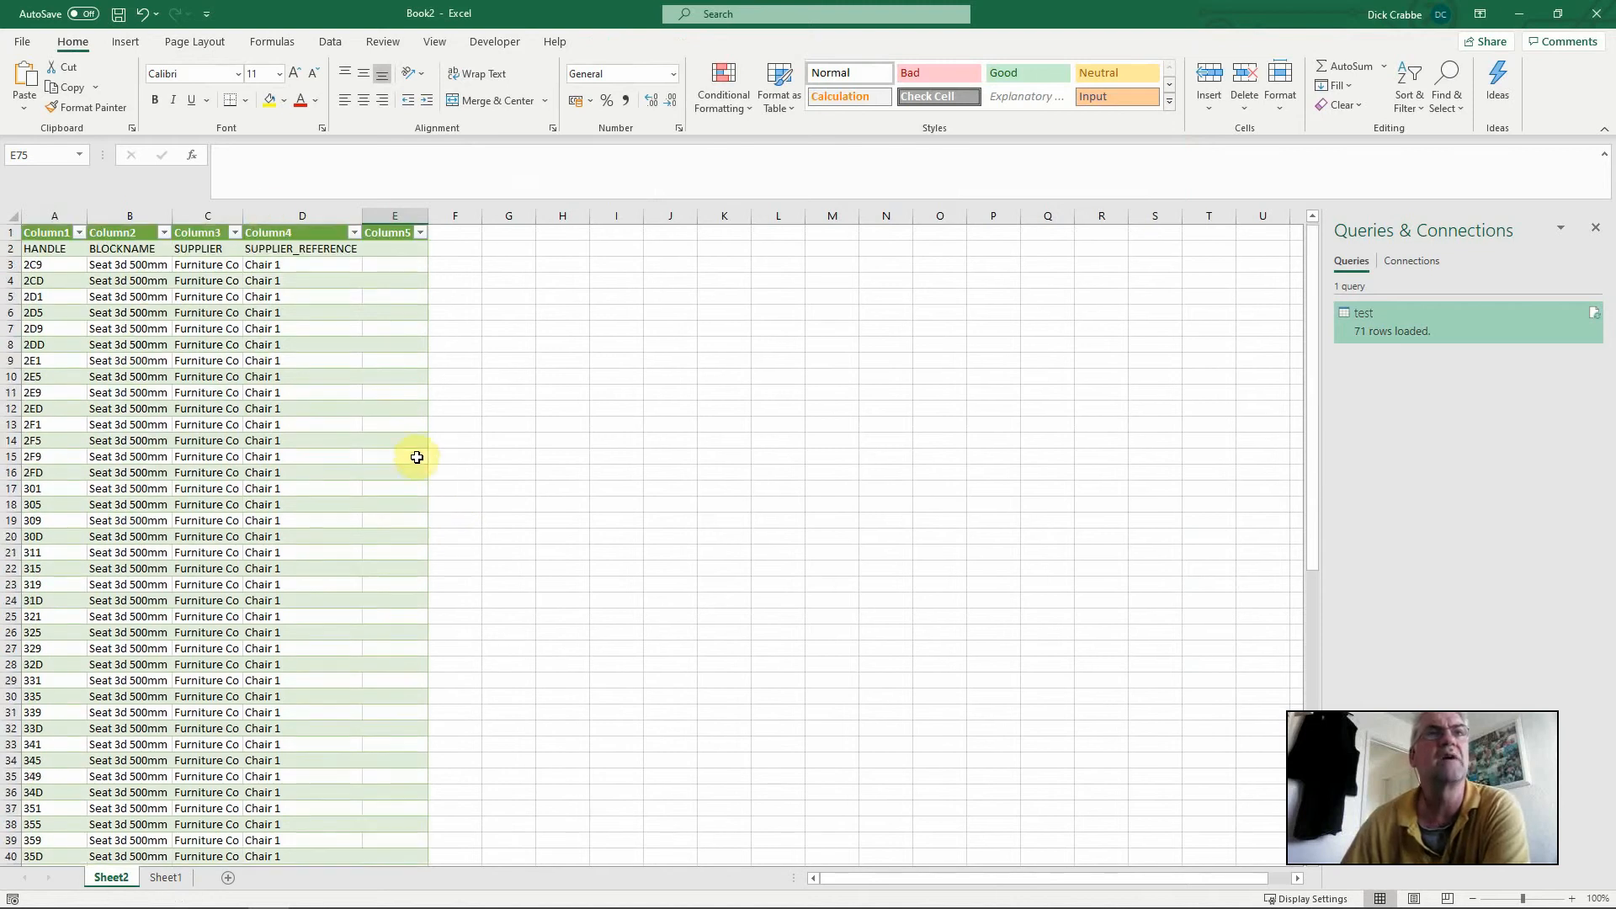
Filter Column3 to exclude the "SUPPLIER" entry and check the total row
click(235, 233)
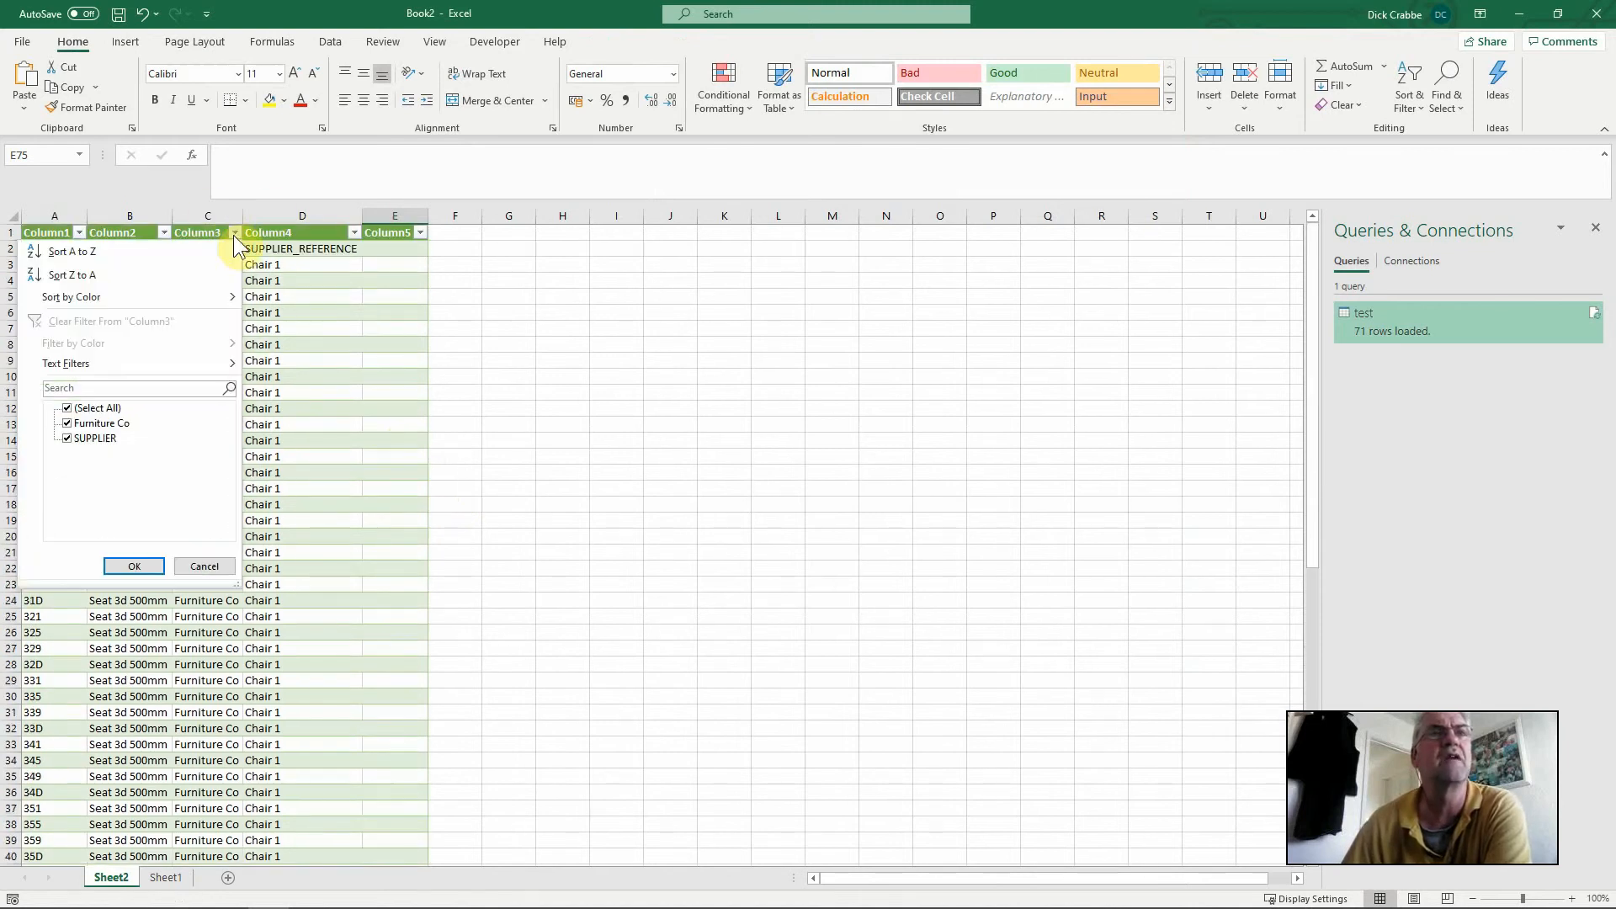
click(66, 439)
click(133, 566)
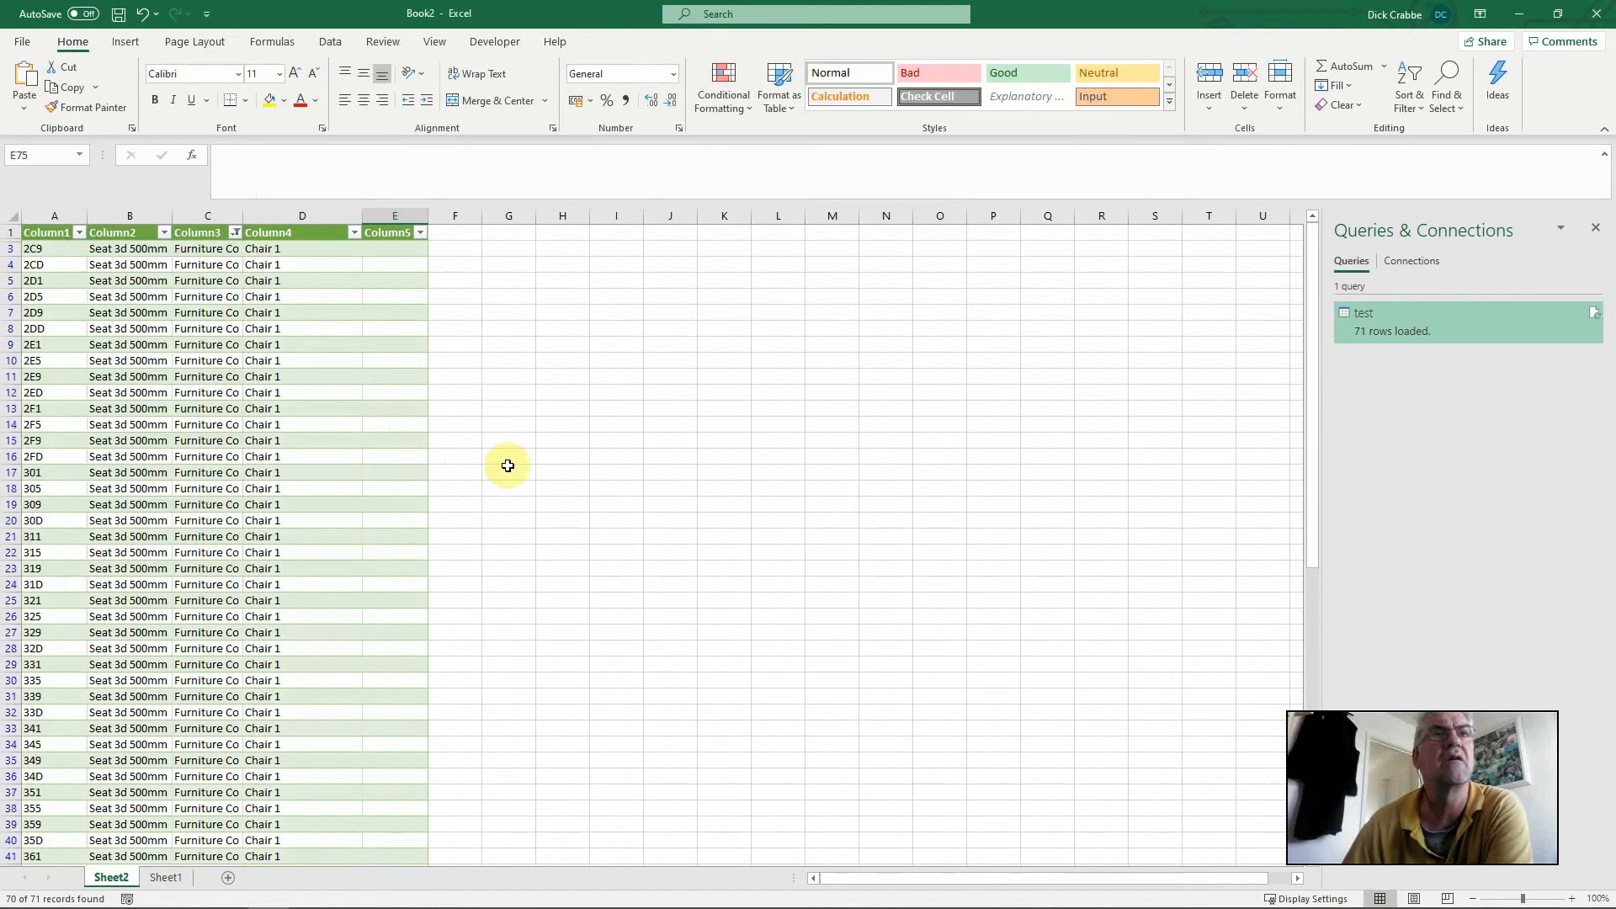
scroll(530, 390, down, 16)
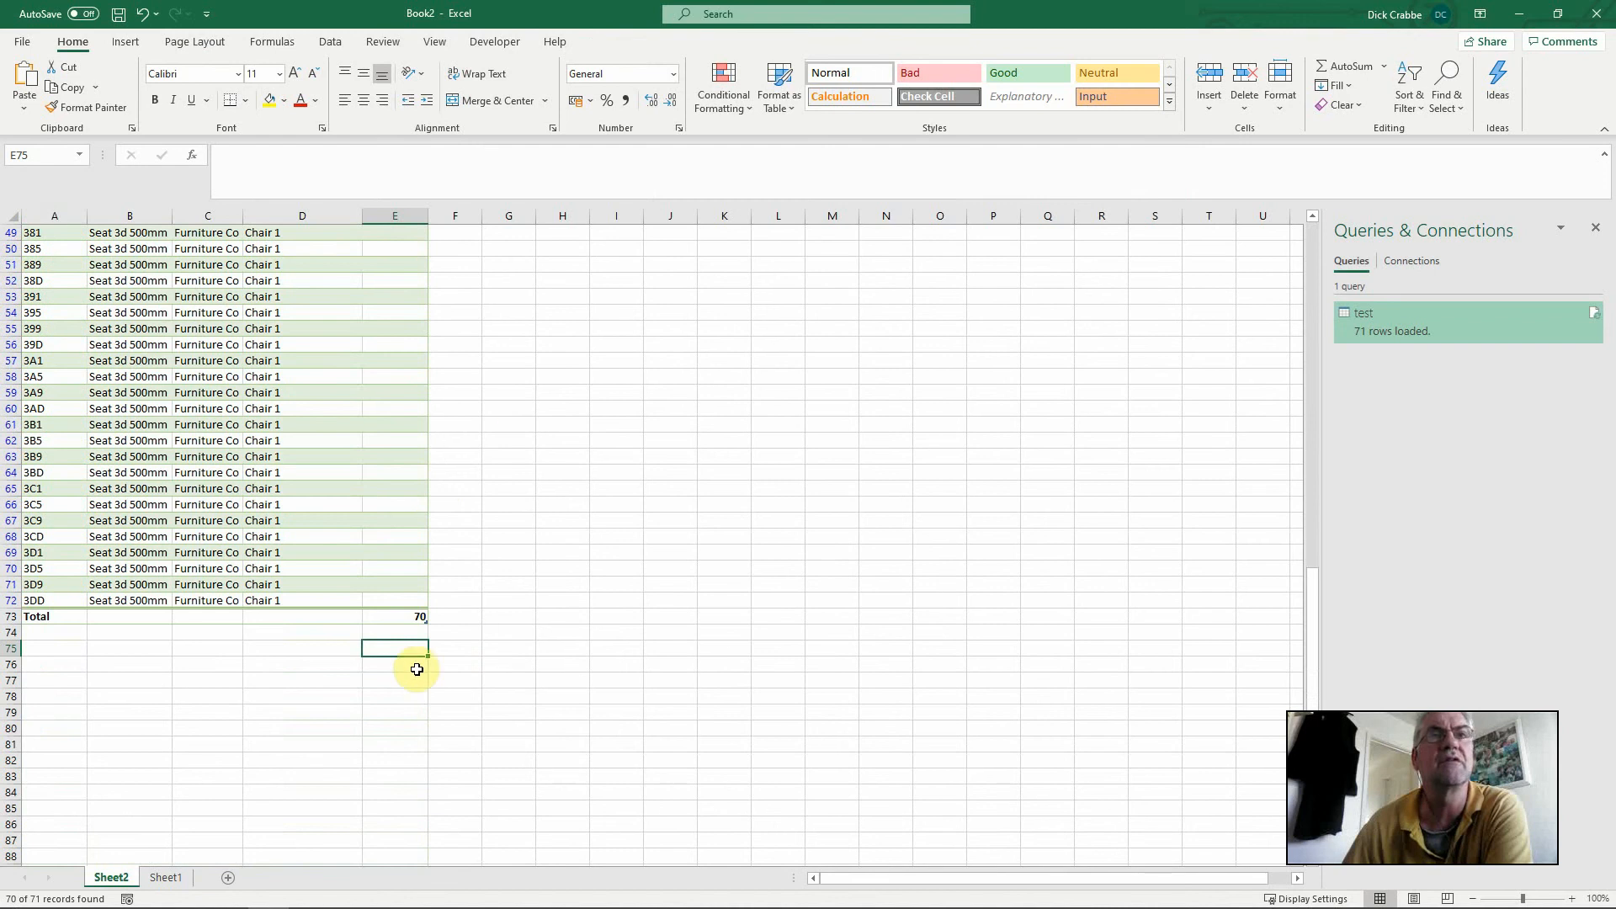